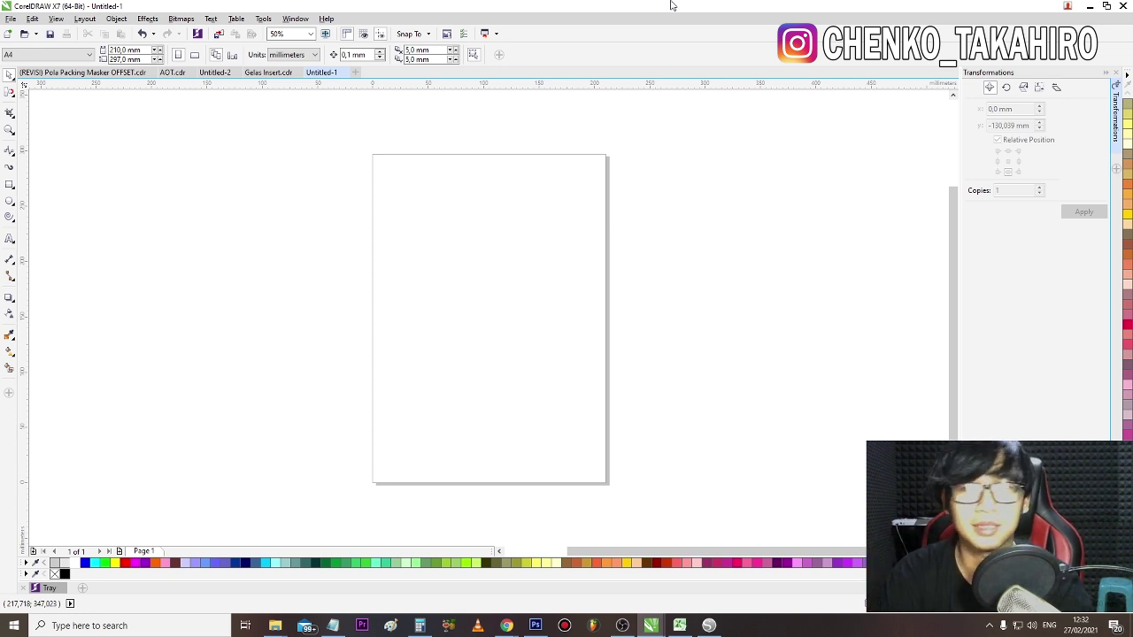
- Add the artistic text TAKAHIRO on the page and enlarge it to about 676 mm wide
click(10, 241)
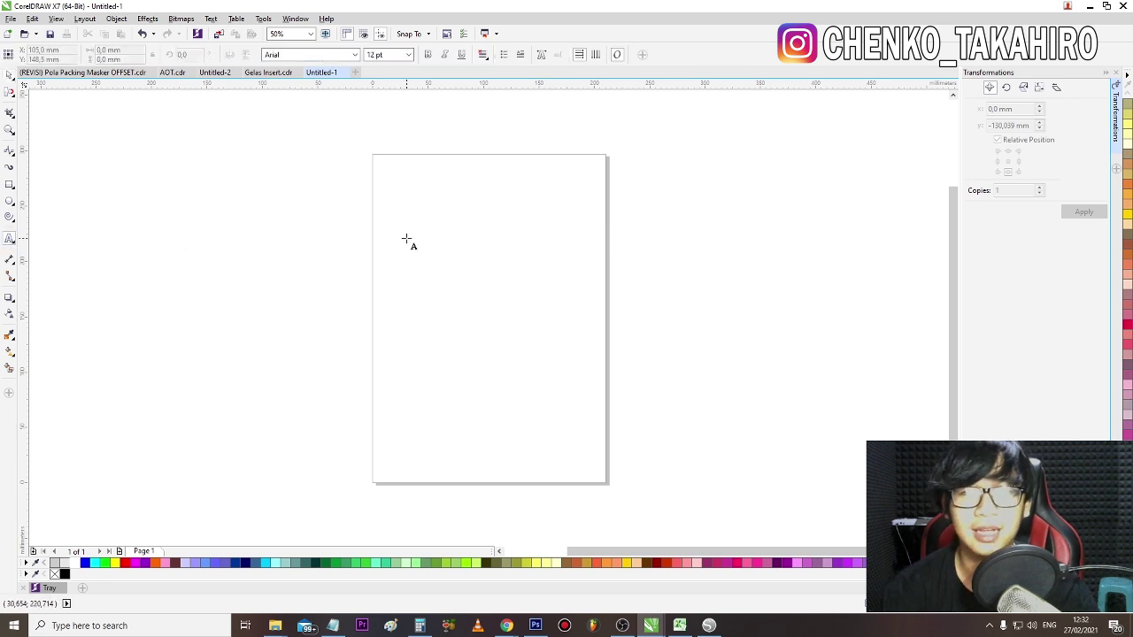
click(406, 237)
text(TAKAHIRO)
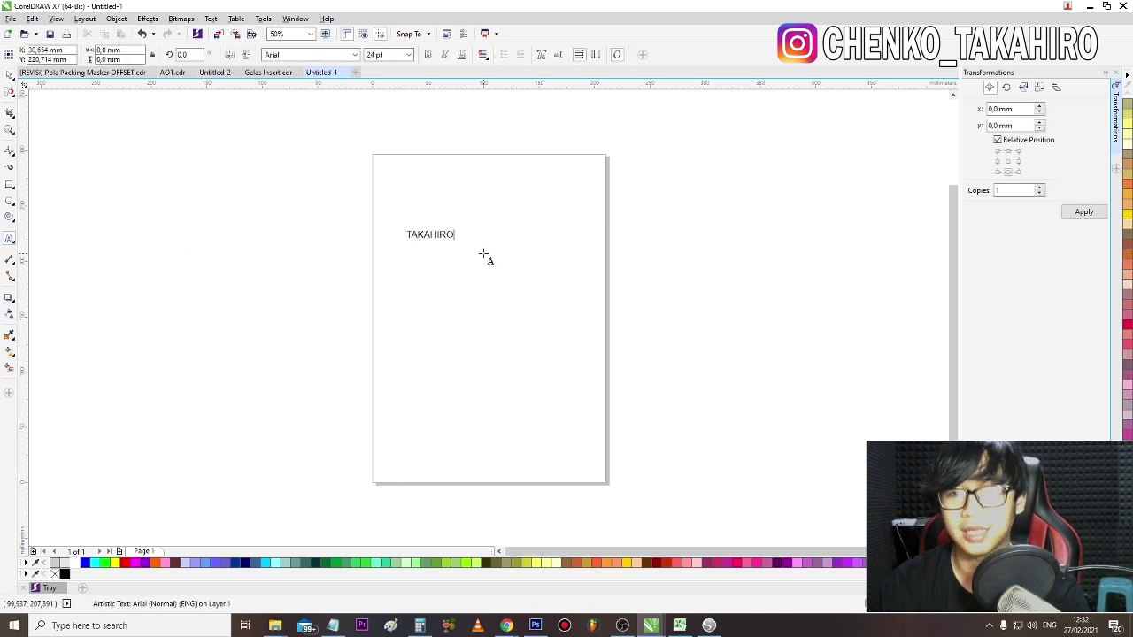
click(8, 78)
drag(458, 243, 876, 443)
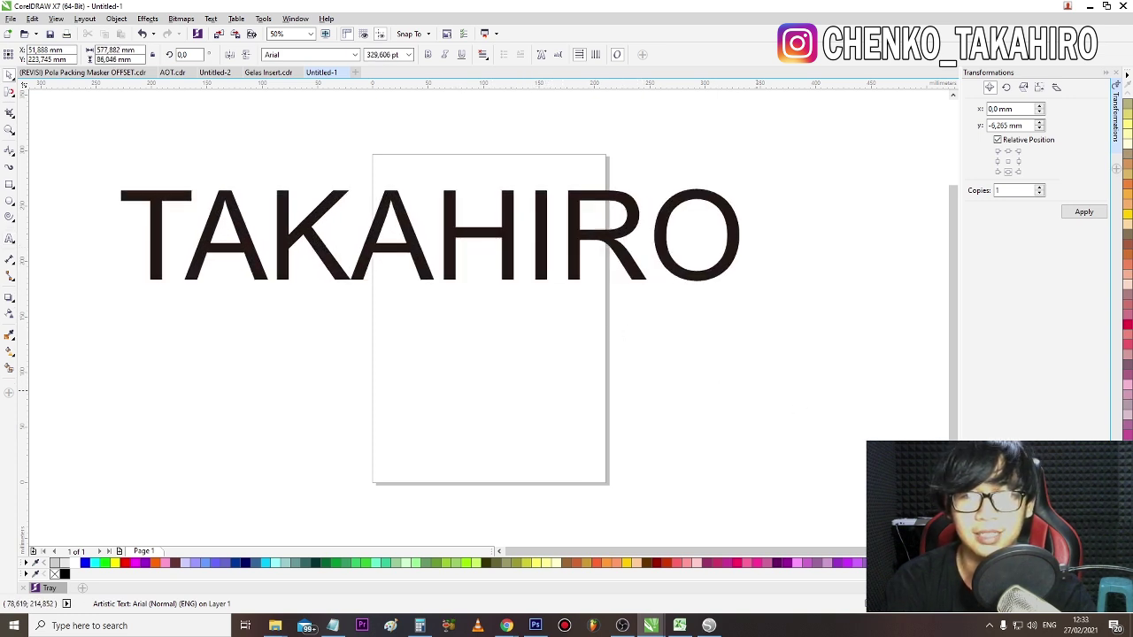
drag(537, 232, 574, 245)
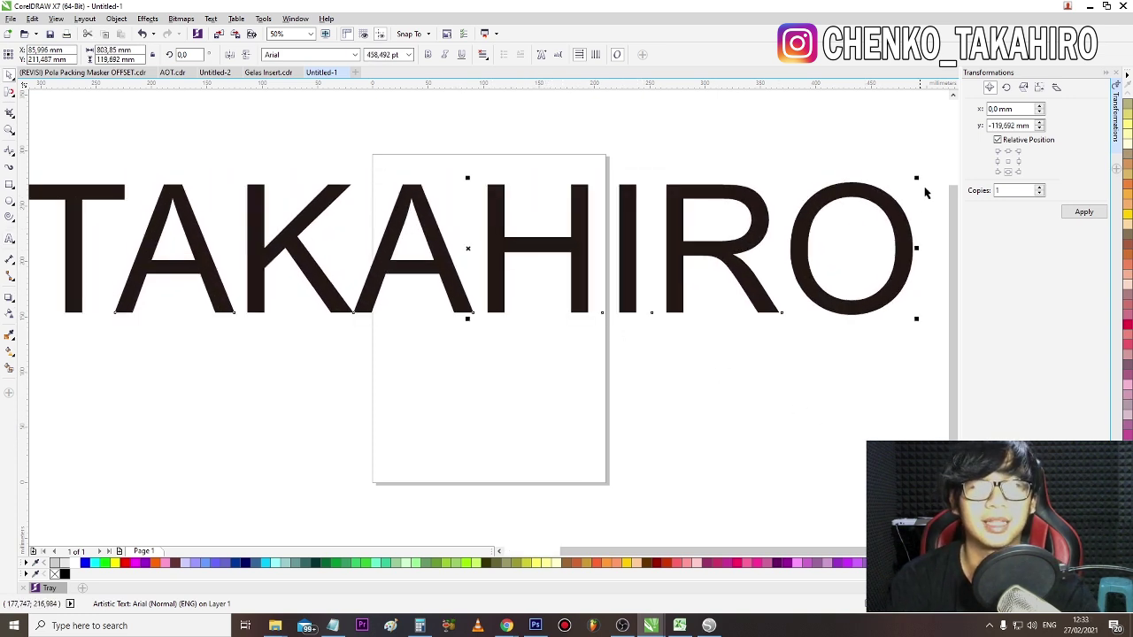
drag(890, 184, 845, 186)
- Make the whole TAKAHIRO text bold and change its font to Franklin Gothic Heavy
double_click(601, 240)
key(ctrl+a)
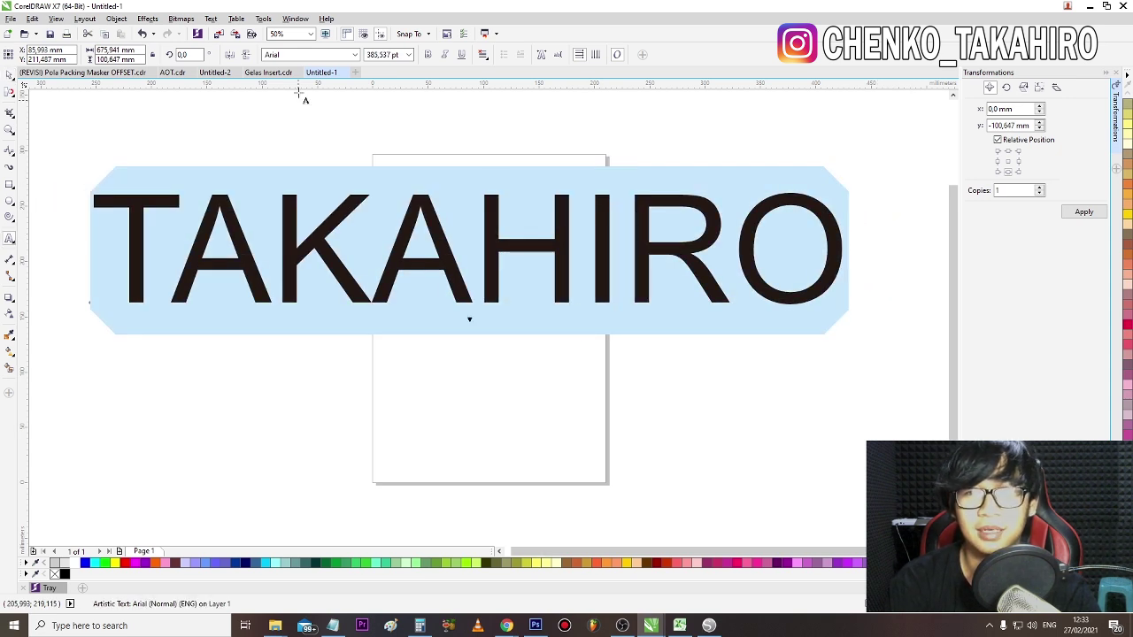
click(428, 55)
click(355, 55)
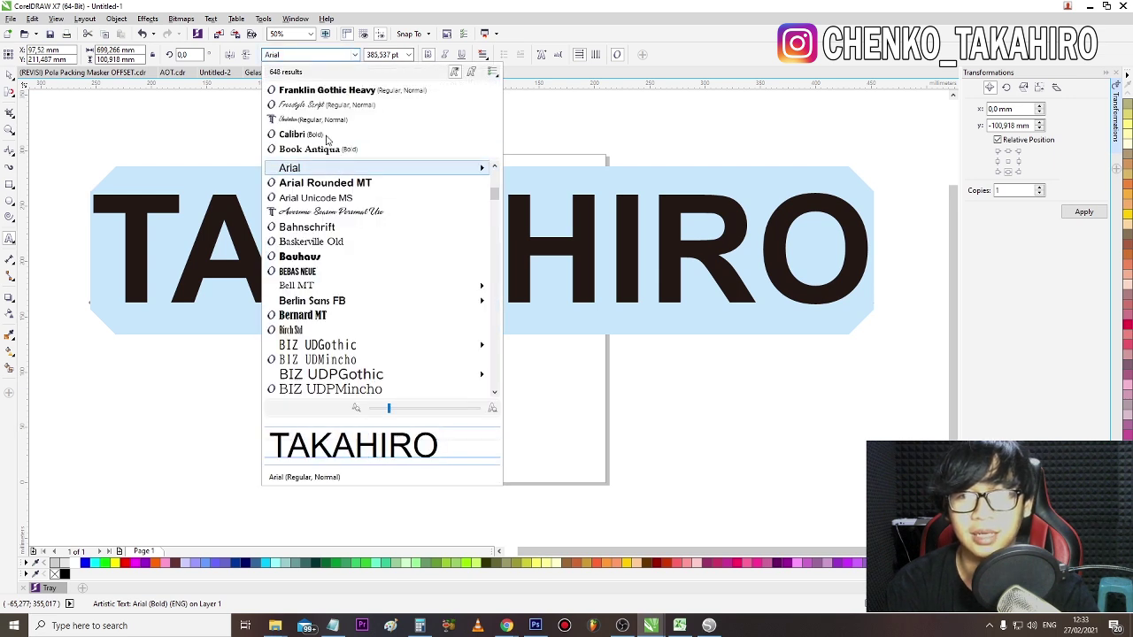
click(327, 90)
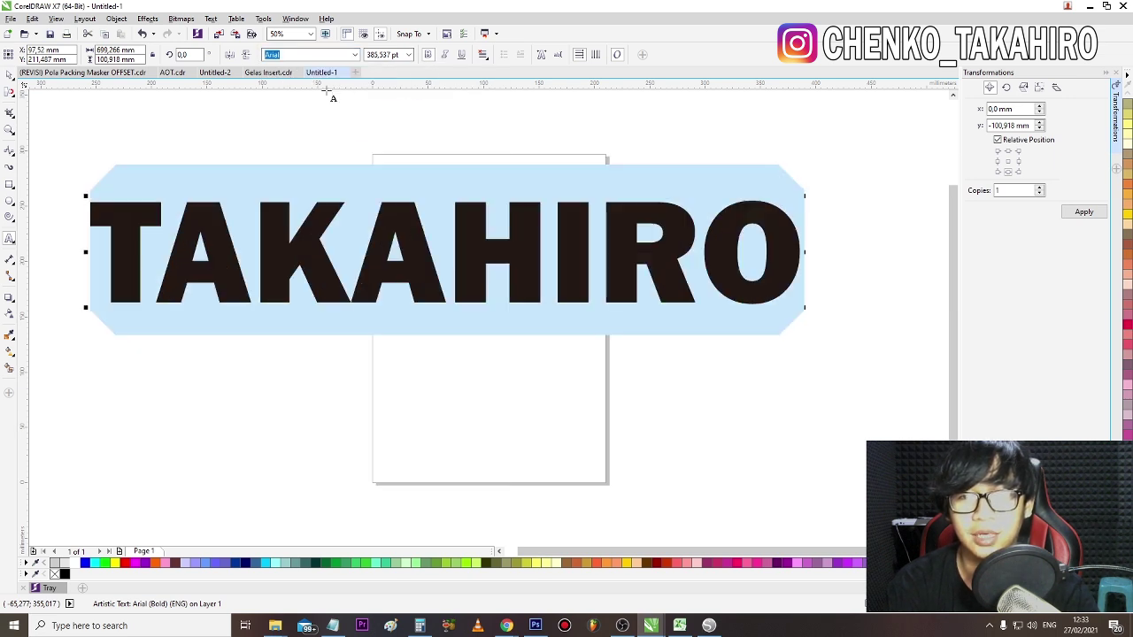
- Centre the TAKAHIRO text on the page and deselect it
click(9, 75)
drag(442, 257, 487, 270)
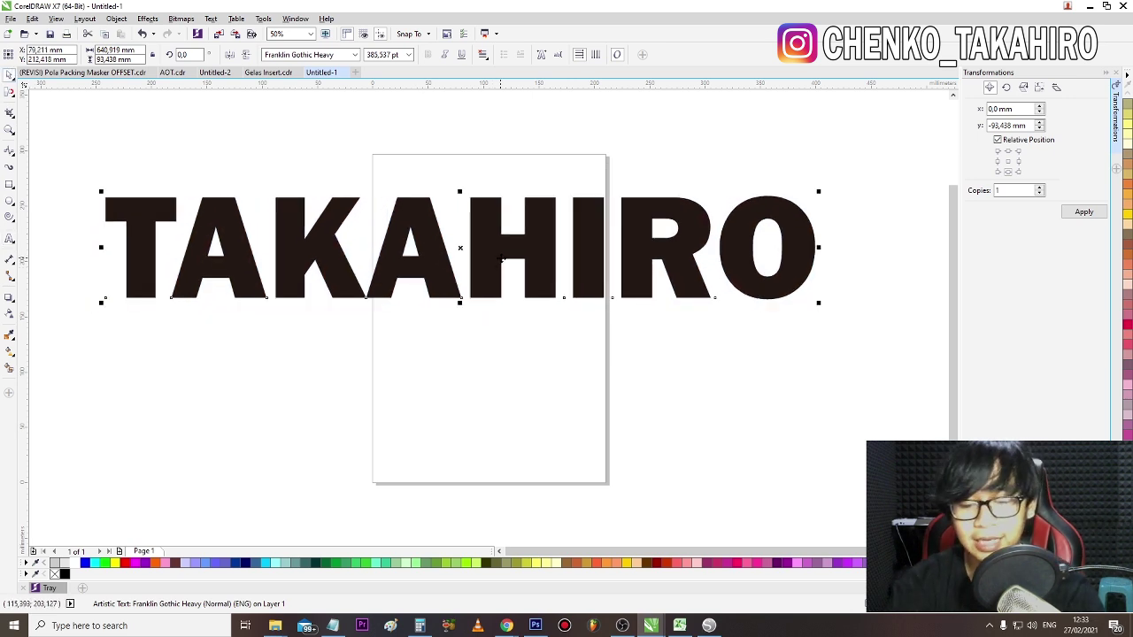
key(p)
scroll(548, 405, down, 2)
scroll(543, 442, up, 2)
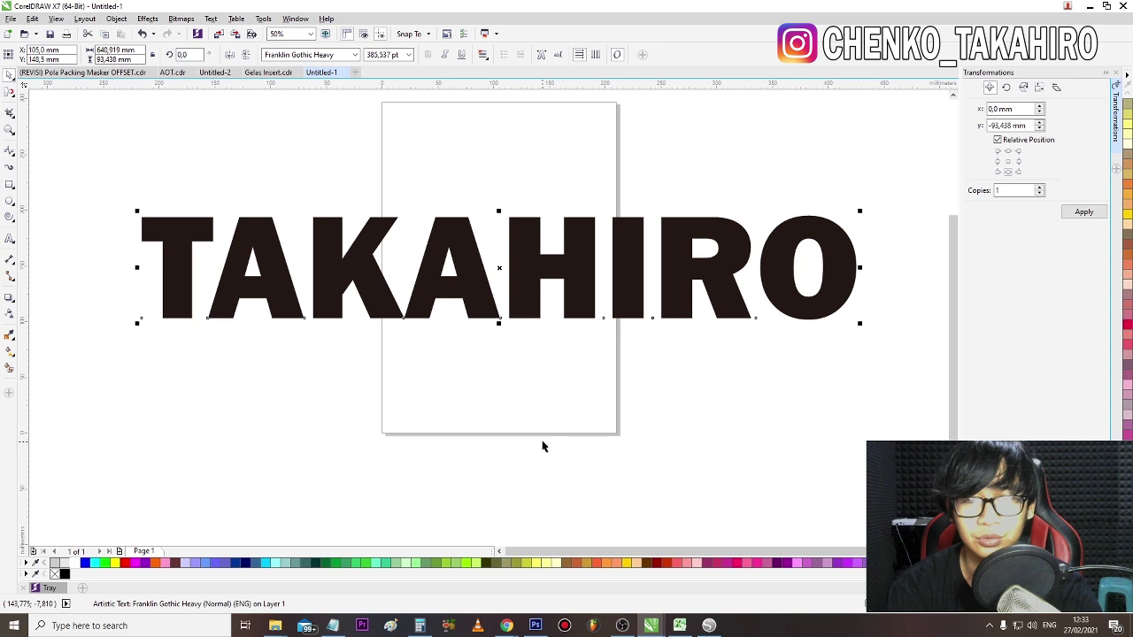
click(437, 353)
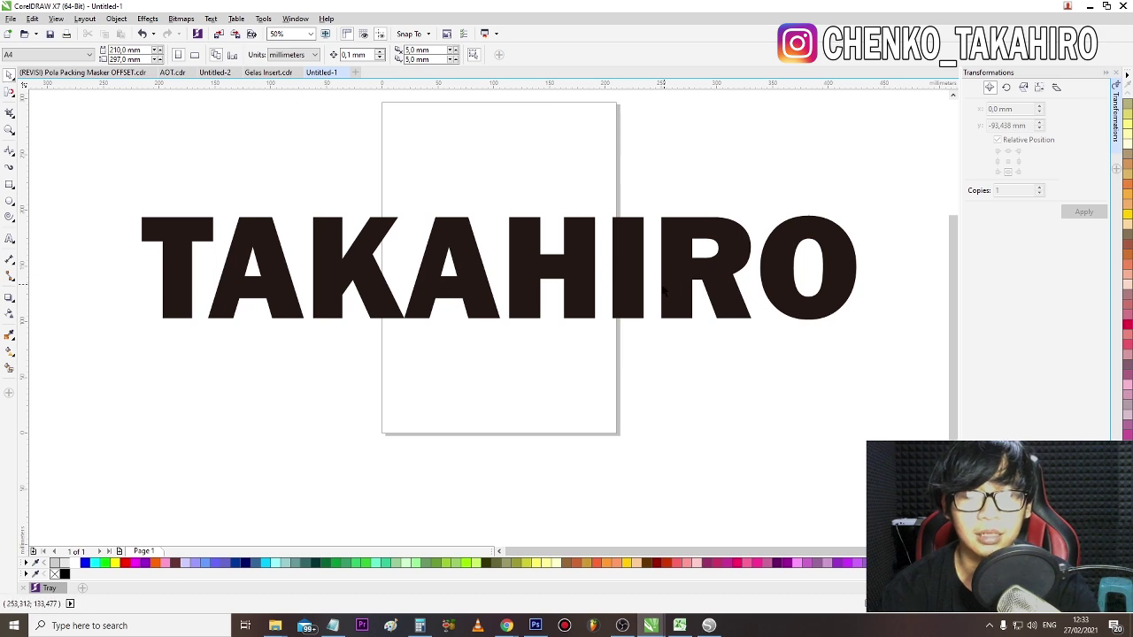
- Switch to Google Chrome and search Google Images for COMIC ANIME in a new tab
click(533, 621)
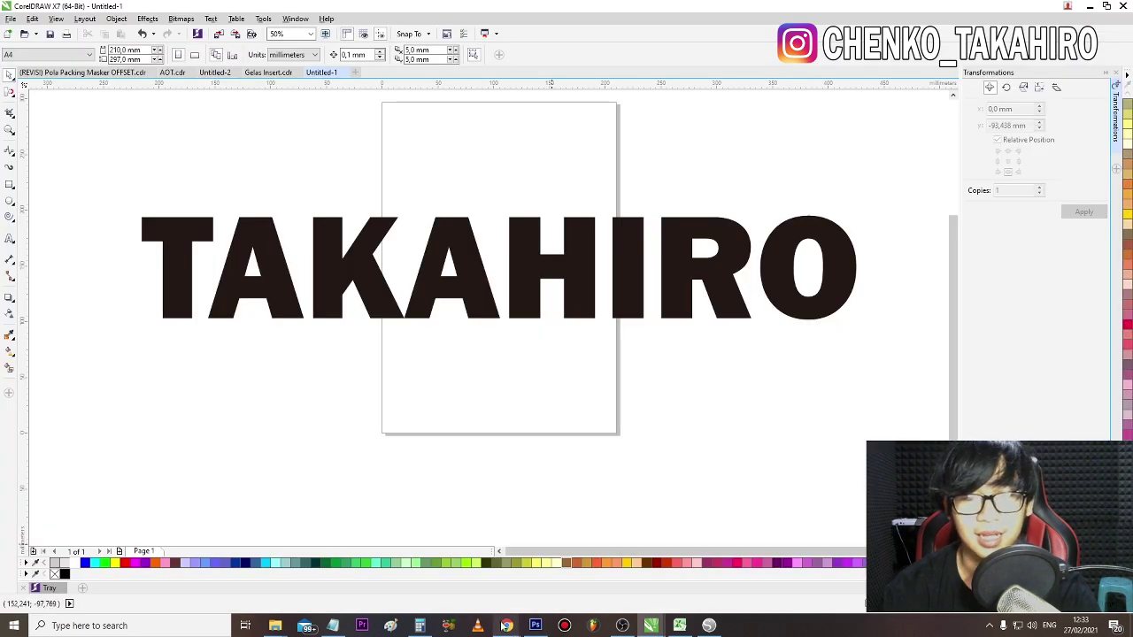
mouse_move(503, 623)
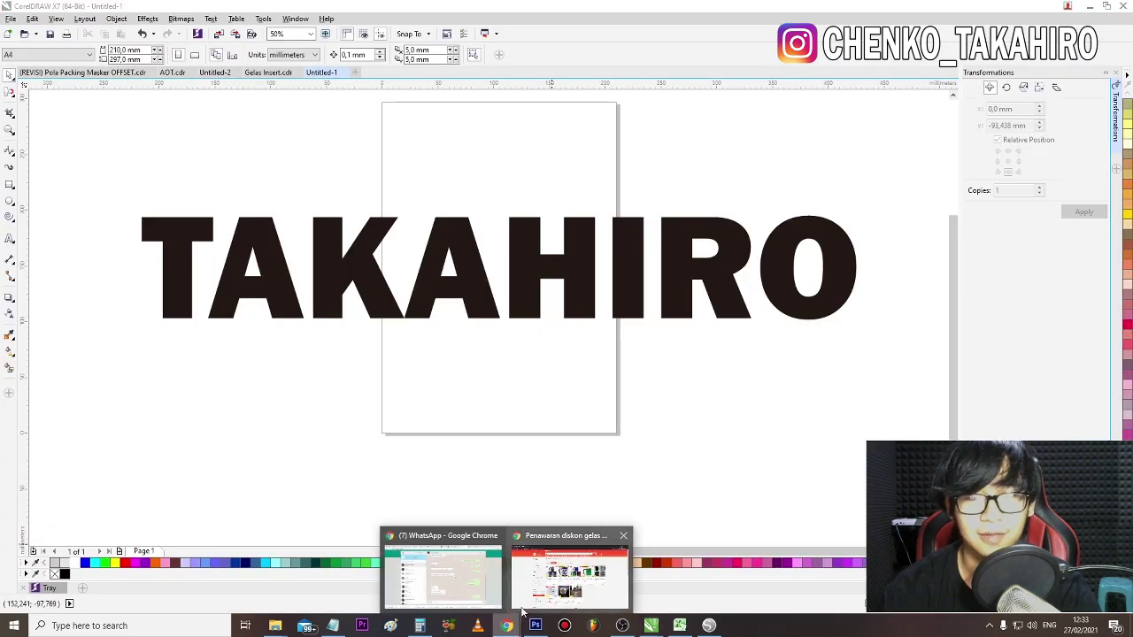
click(548, 582)
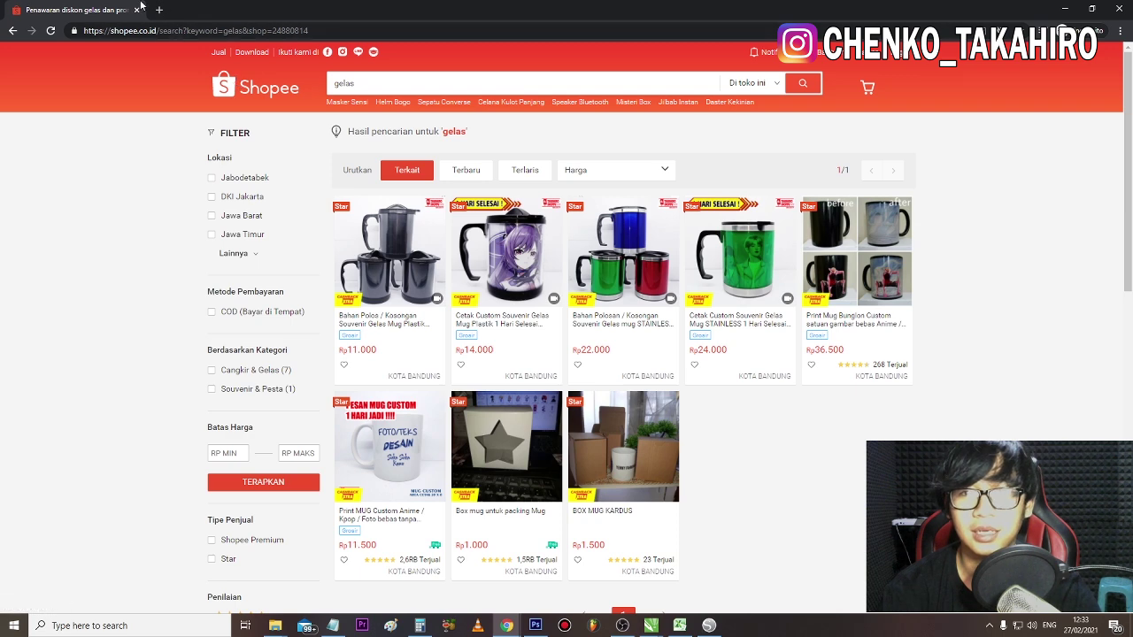
click(158, 9)
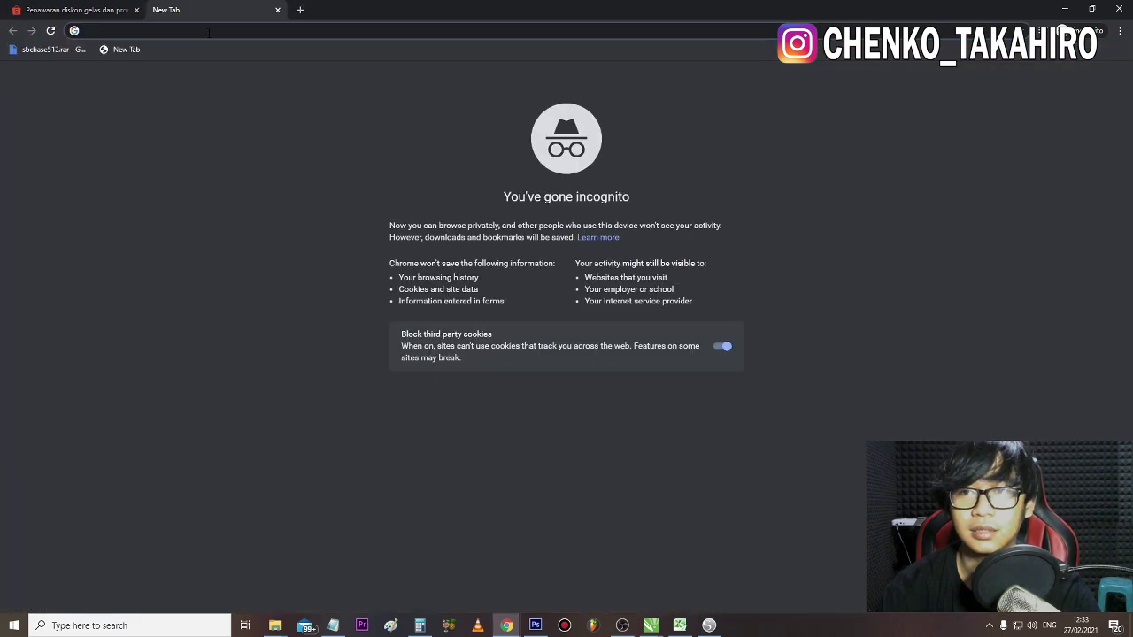
text(COMIC )
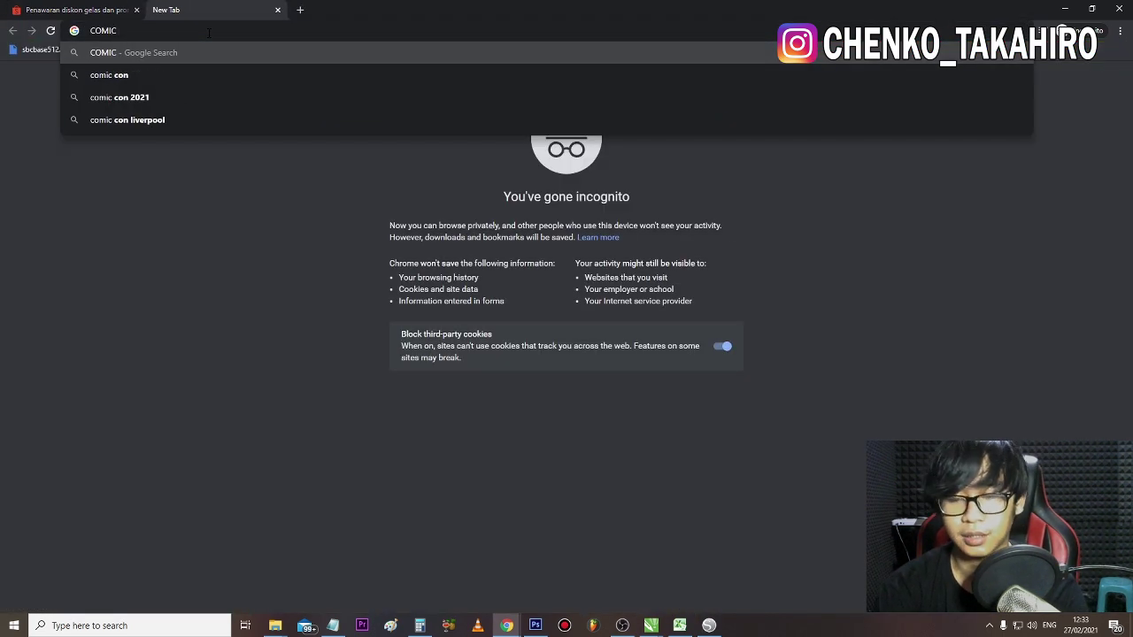
text(ANIME&oq=COMIC+ANIME&aqs=chrome..69i57.3111j0j1&sourceid=chrome&ie=UTF-8)
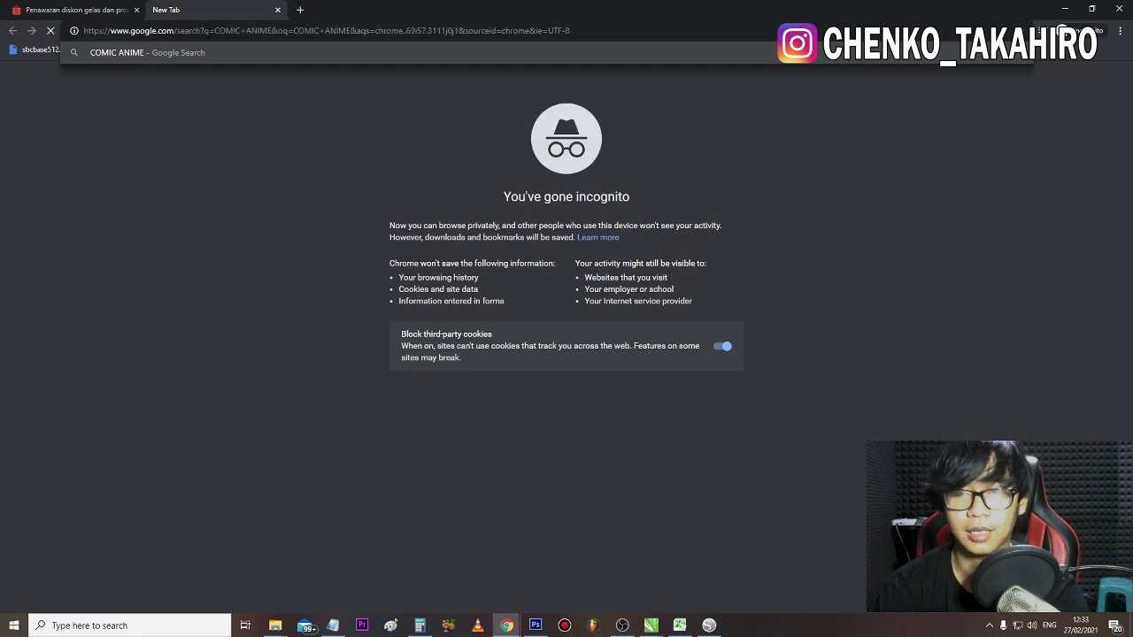
key(Return)
click(175, 103)
- Replace the image search query with COMIC ATTACK ON TITAN and run the search
click(227, 64)
key(BackSpace)
key(BackSpace)
key(BackSpace)
key(BackSpace)
key(BackSpace)
key(BackSpace)
key(BackSpace)
key(BackSpace)
key(BackSpace)
key(BackSpace)
key(BackSpace)
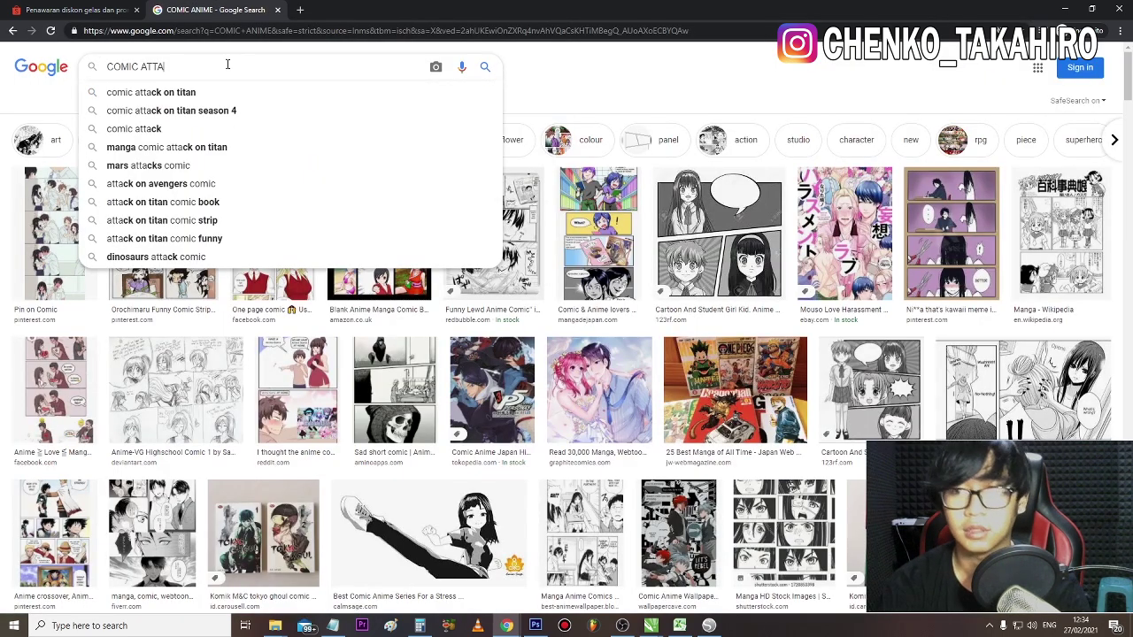
text(COM)
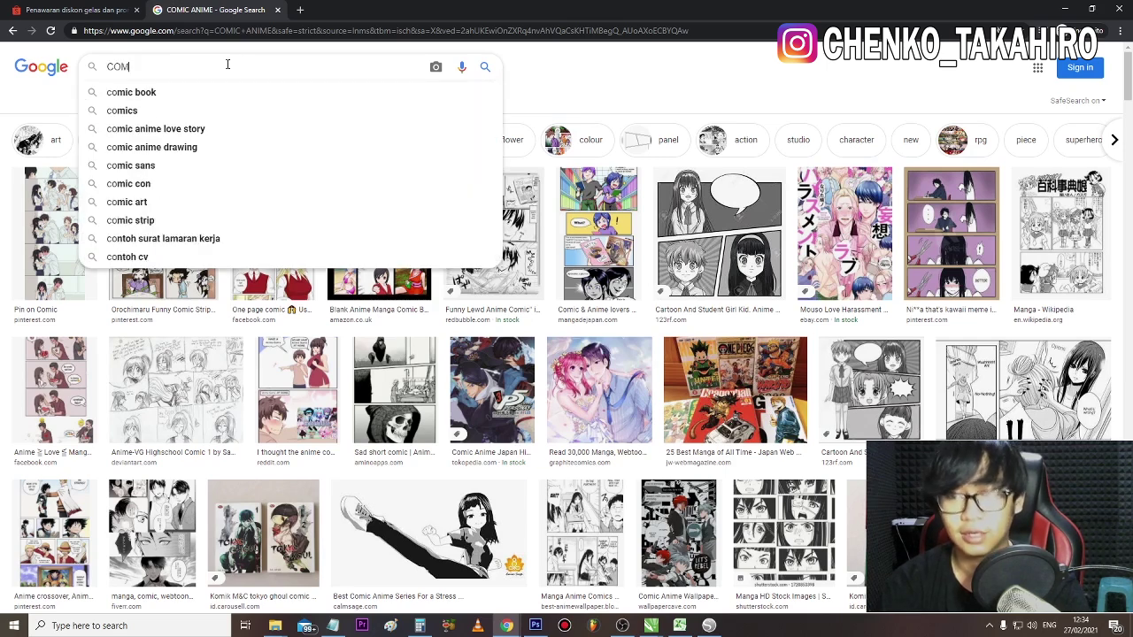
text(IC ATTACK ON )
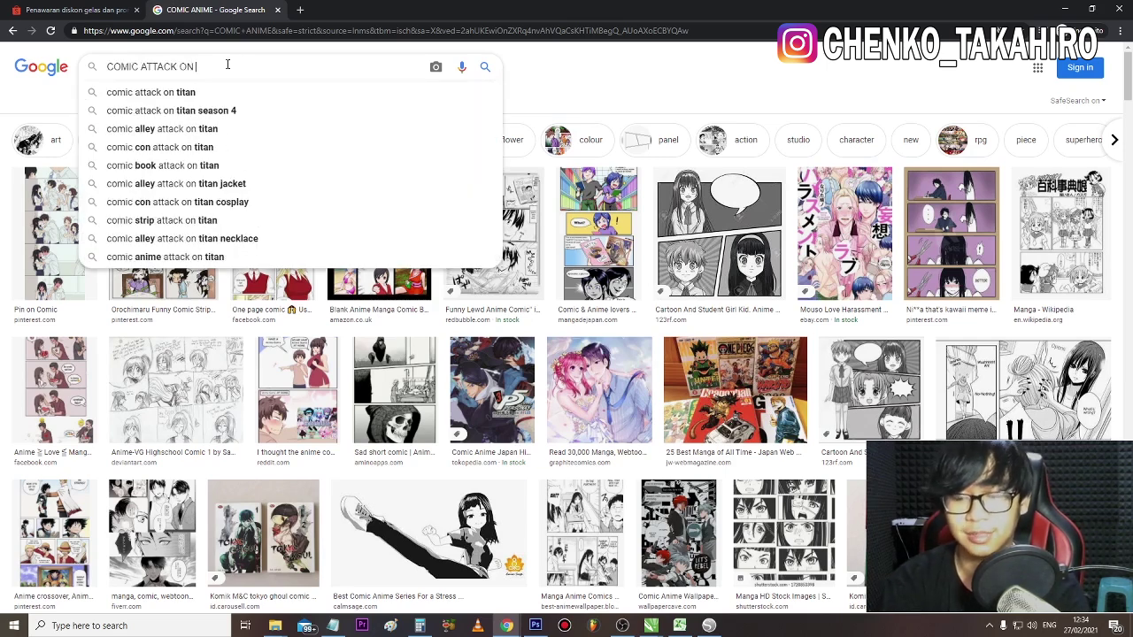
text(TITAN)
key(Return)
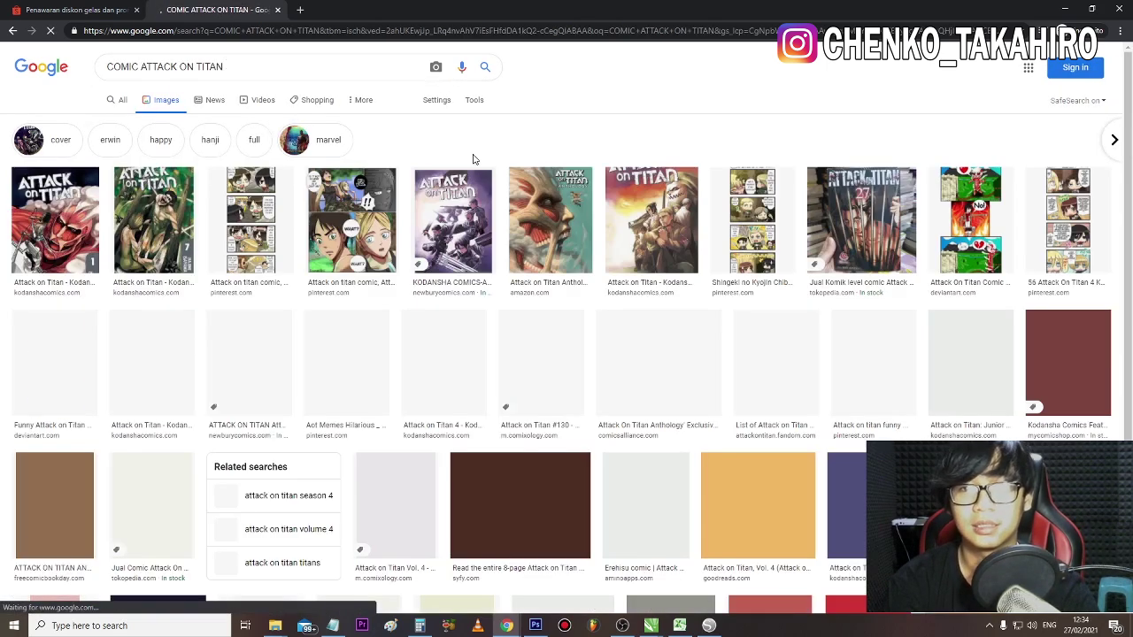
- Save the black-and-white Attack on Titan #130 comic page as 1.jpg in a new folder named 1 inside Youtube Chenko Takahiro
scroll(456, 196, down, 1)
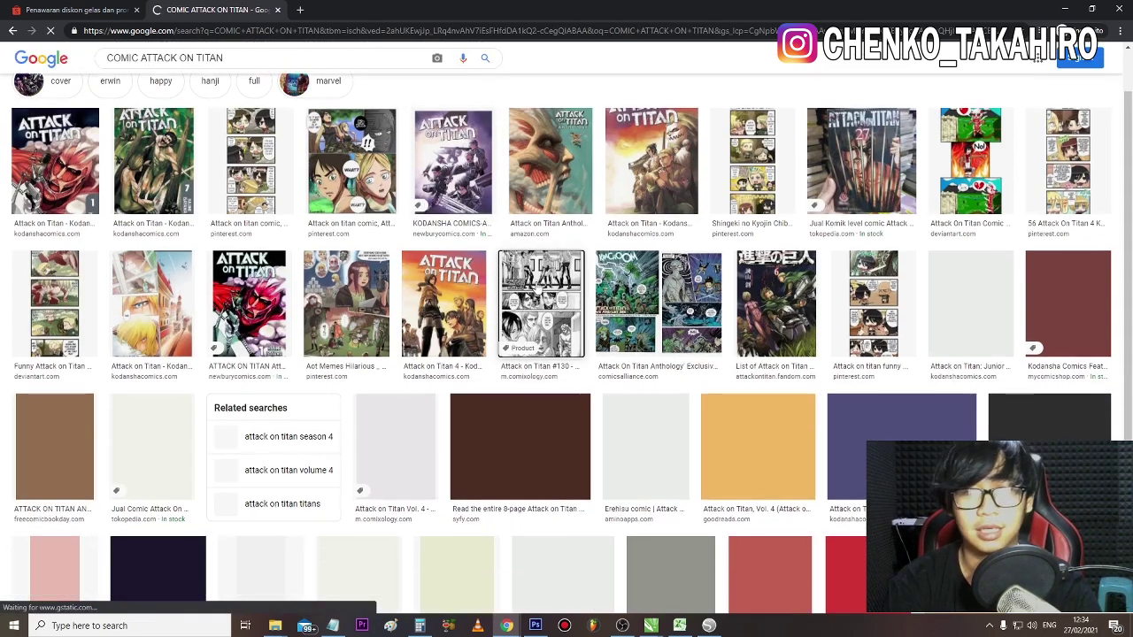
click(542, 304)
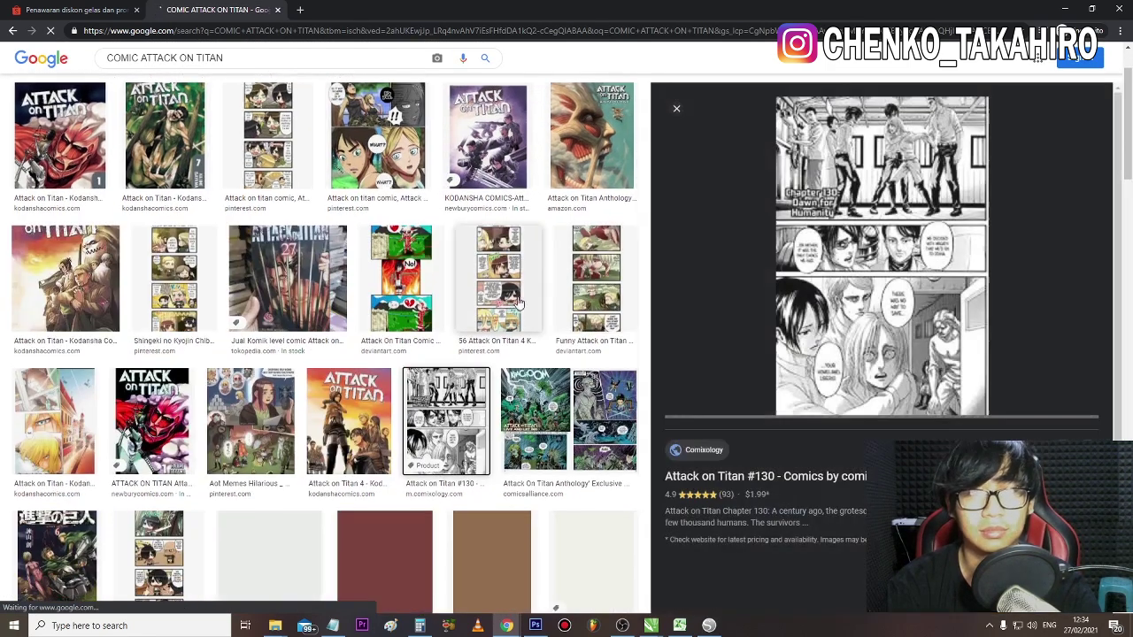
right_click(869, 292)
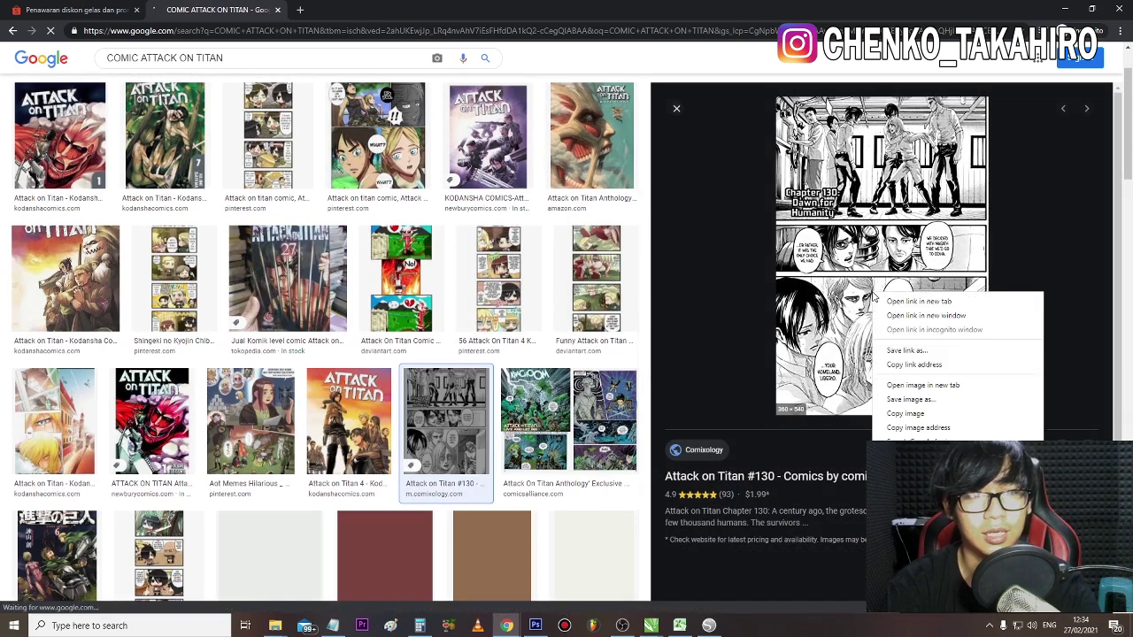
click(920, 397)
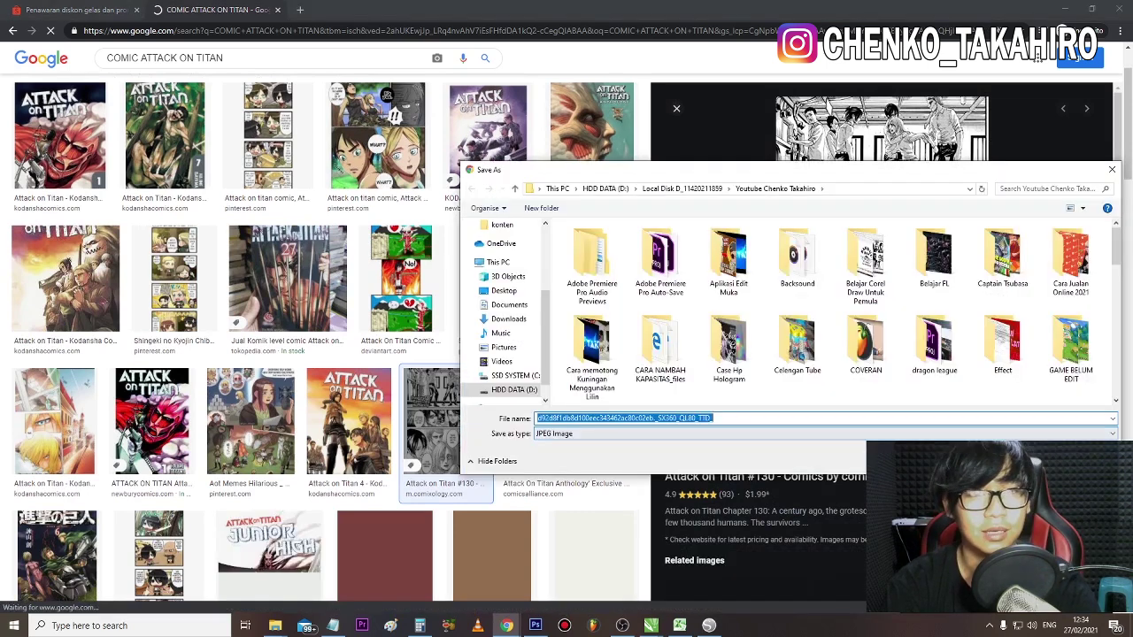
click(554, 208)
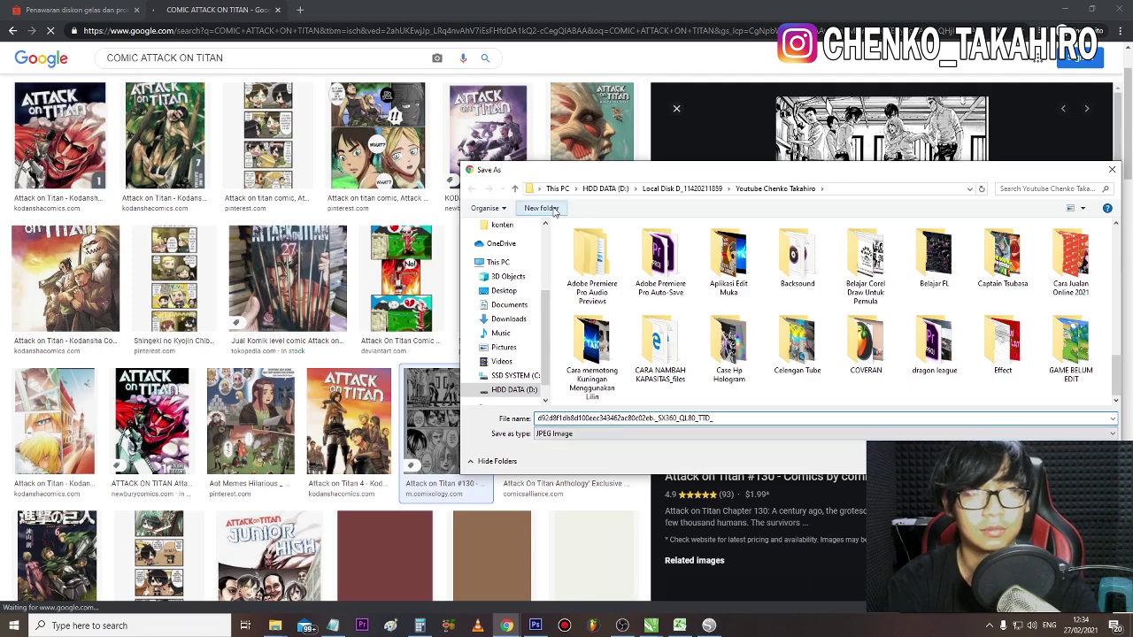
text(1)
key(Return)
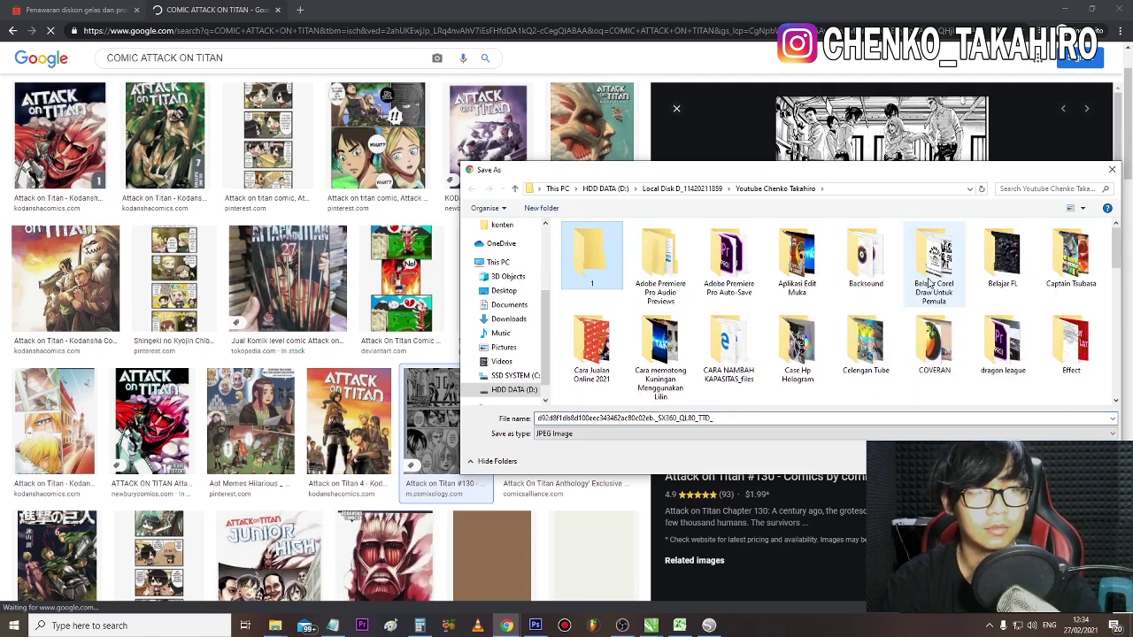
double_click(609, 264)
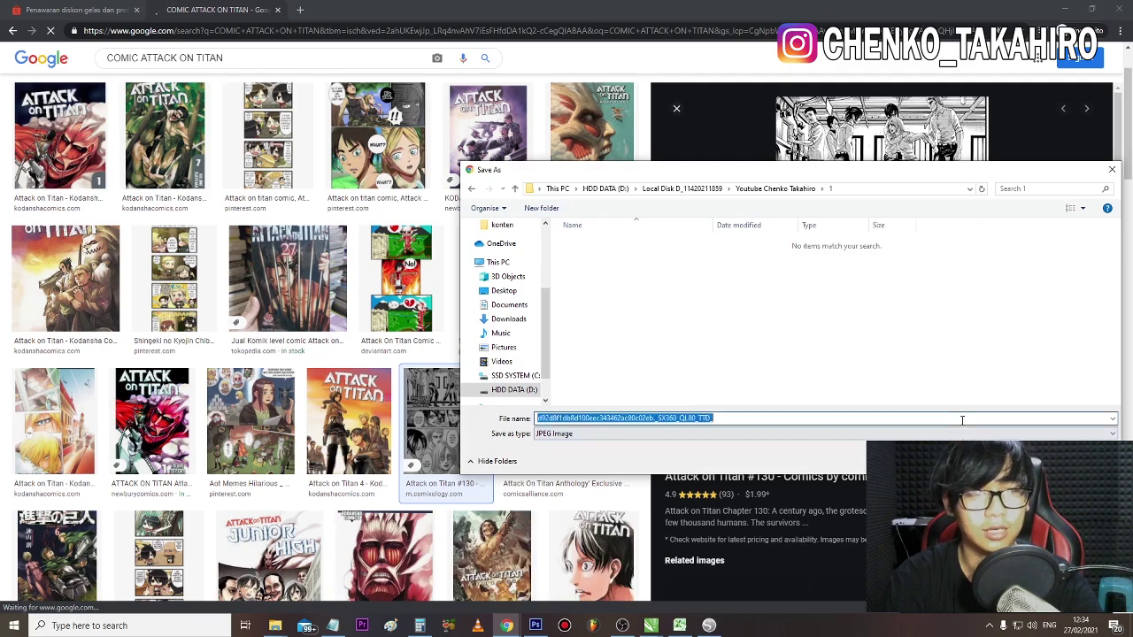
key(Return)
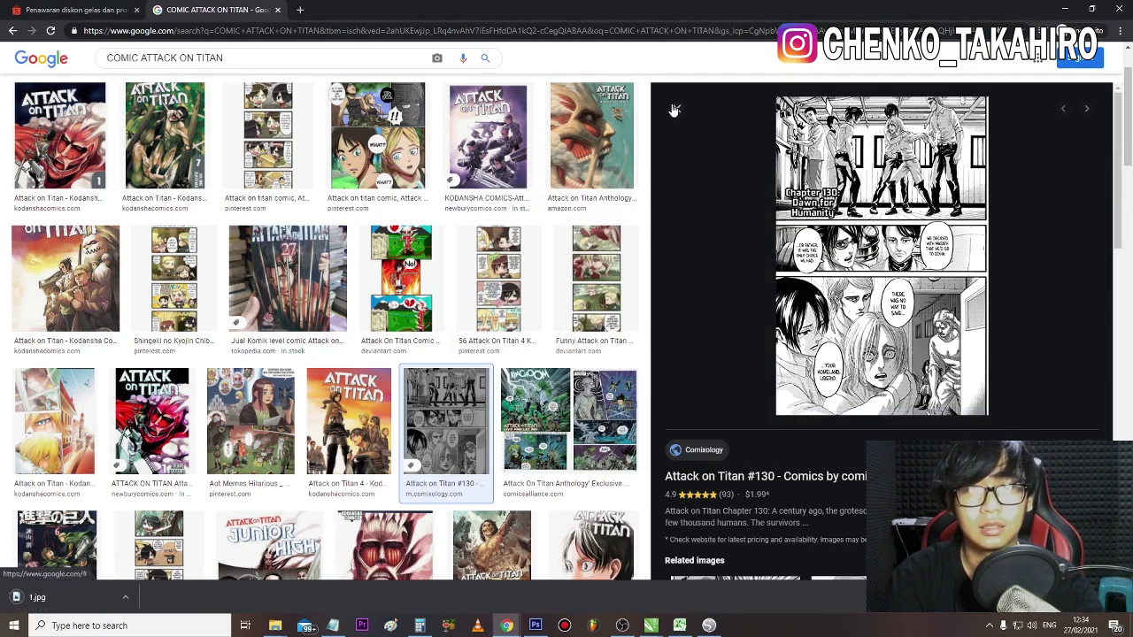
- Try to save the black-and-white Erehisu comic page from the image results as 2.jpg
click(676, 108)
scroll(699, 268, down, 3)
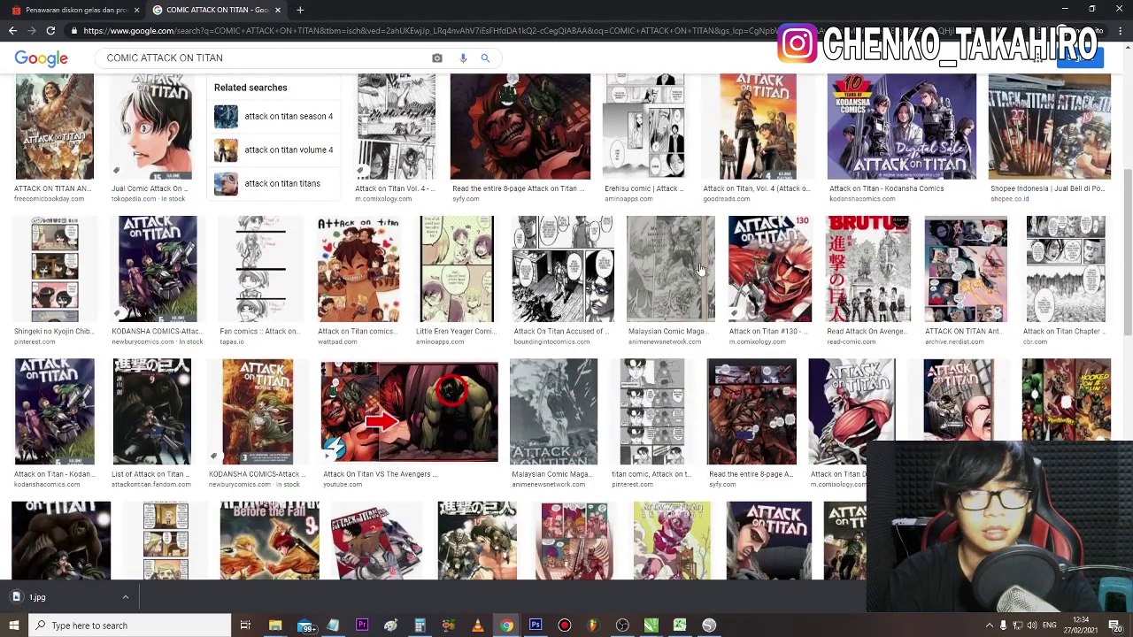
scroll(698, 266, up, 2)
click(683, 258)
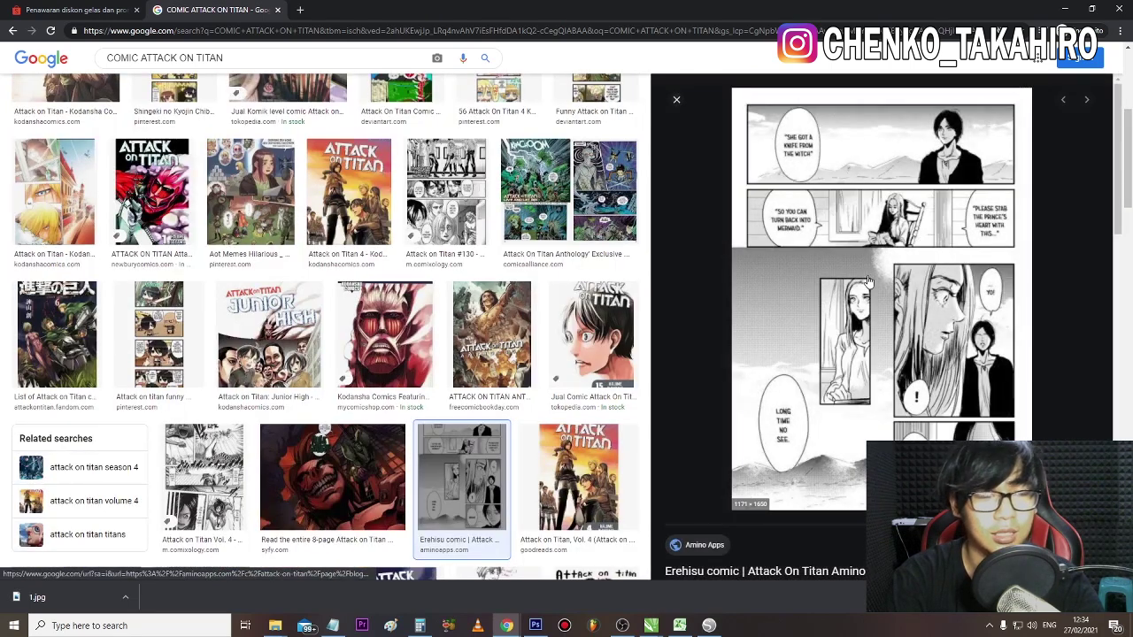
right_click(872, 321)
click(902, 387)
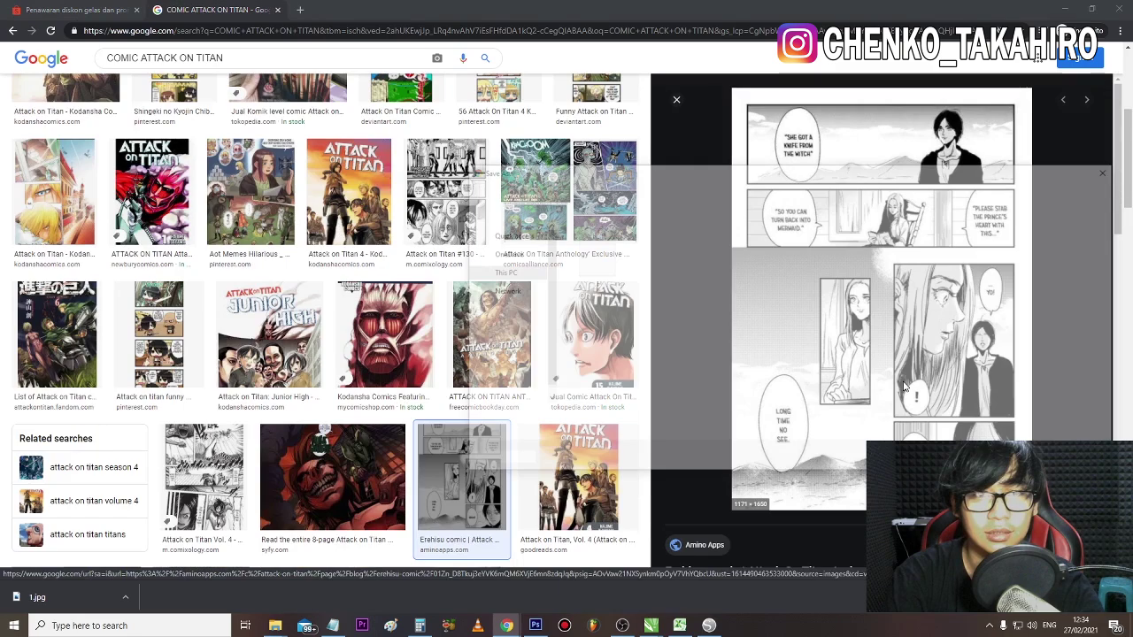
key(Escape)
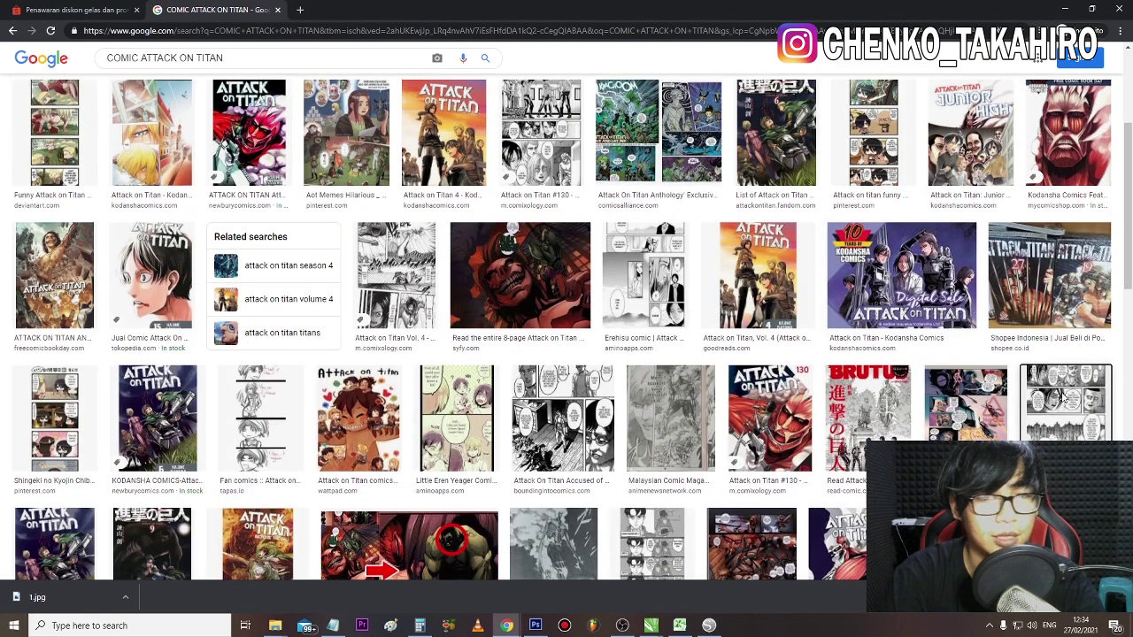
- Save the Attack on Titan Chapter 129 comic page as 3.png and close its preview
click(855, 309)
right_click(854, 309)
click(896, 407)
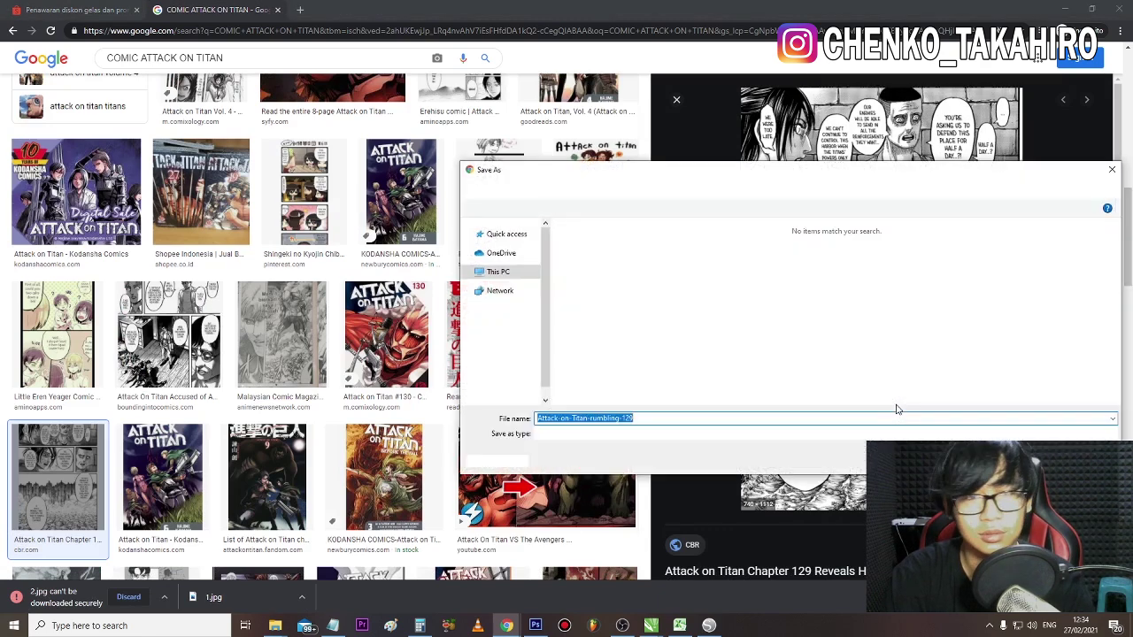
text(3)
key(Return)
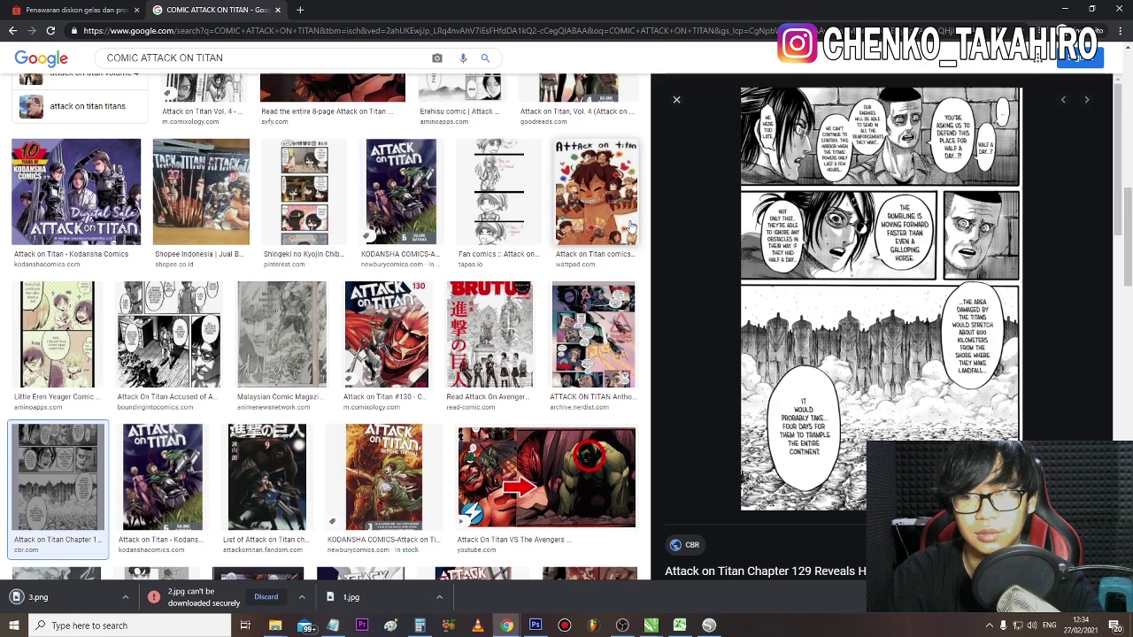
key(Escape)
scroll(401, 144, down, 2)
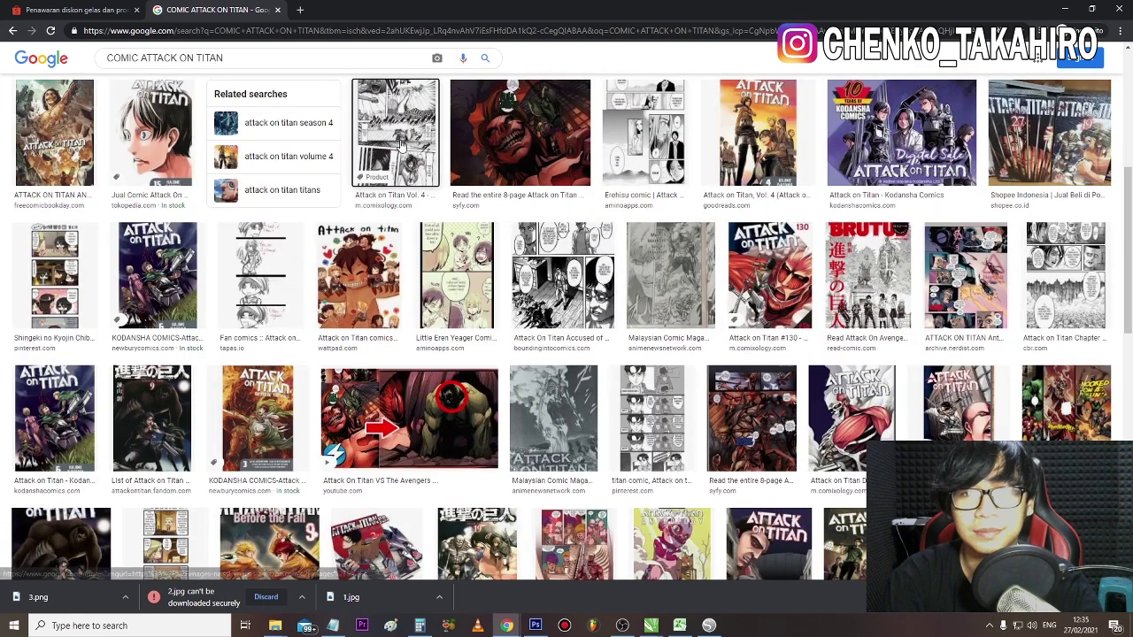
- Save the black-and-white Attack on Titan Vol. 4 comic page under its default name and show it in its folder
click(401, 144)
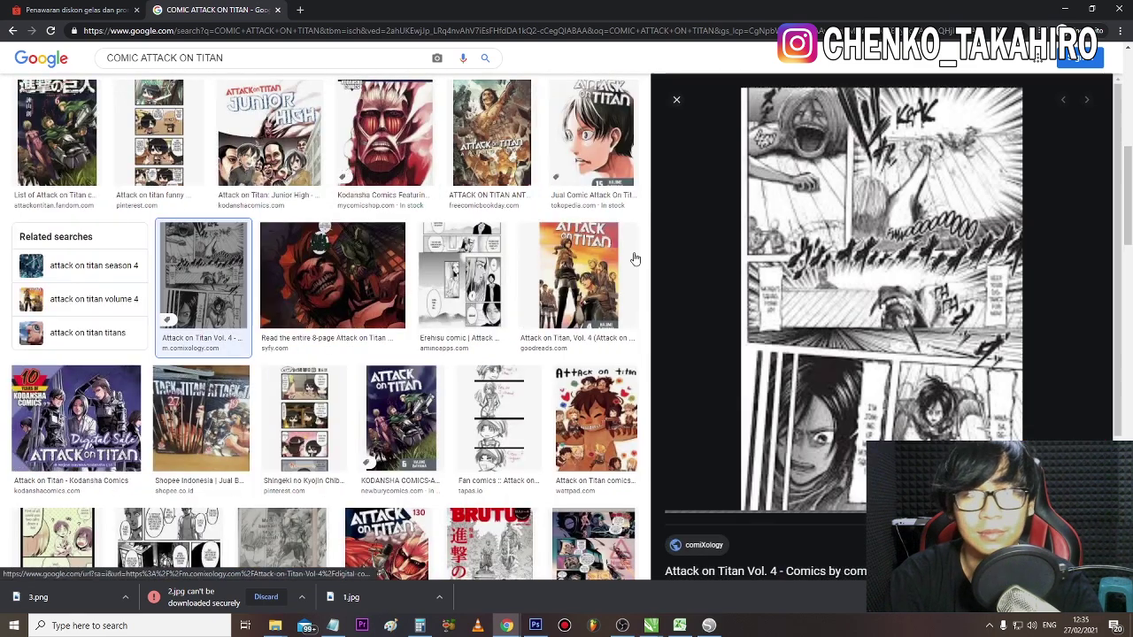
right_click(862, 304)
click(903, 406)
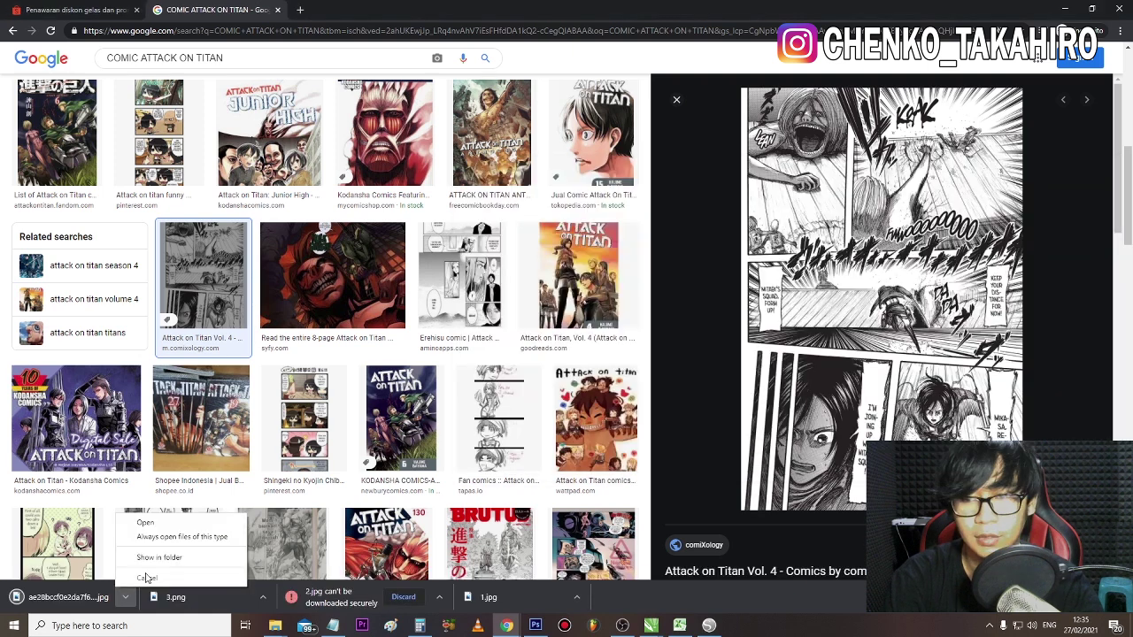
click(160, 557)
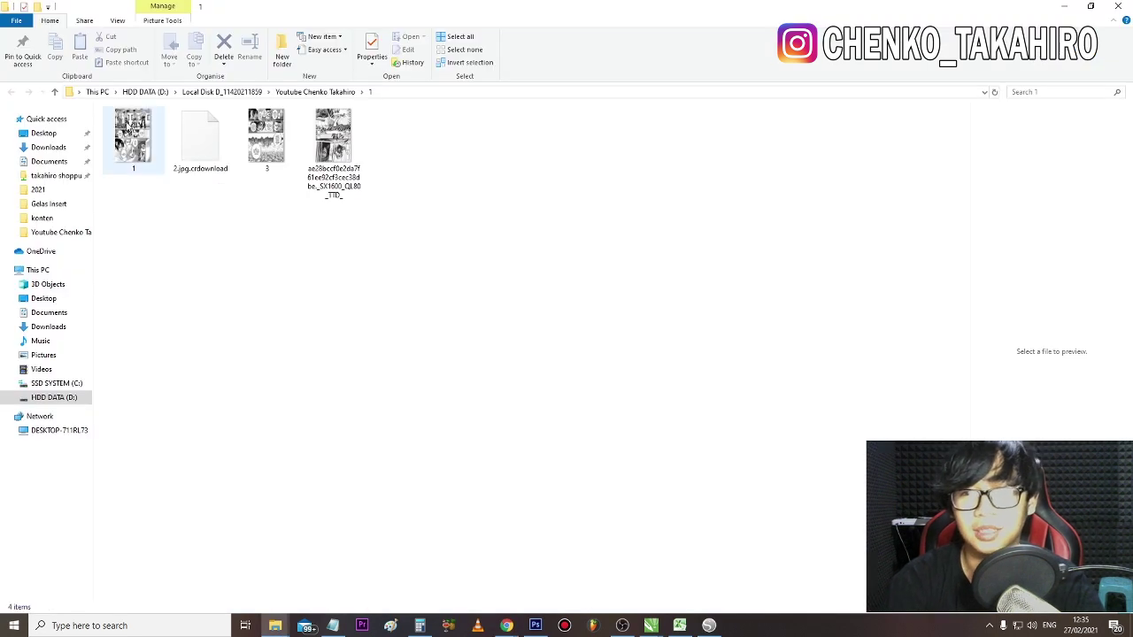
- Import the downloaded comic pages 1, 3 and the Vol. 4 page from the folder into the CorelDRAW document with the TAKAHIRO text
click(134, 141)
ctrl+click(270, 146)
drag(329, 152, 256, 440)
drag(243, 387, 240, 249)
drag(395, 428, 310, 184)
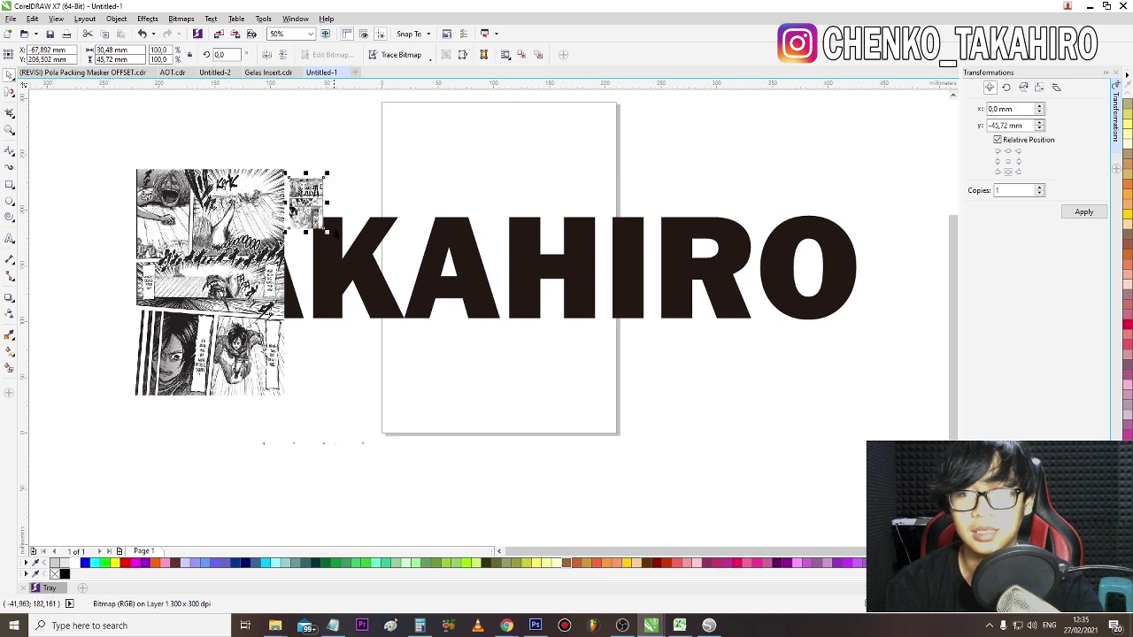
- Enlarge the small Chapter 130 comic page to about 187 × 280 mm and move it over the end of the TAKAHIRO text
click(383, 313)
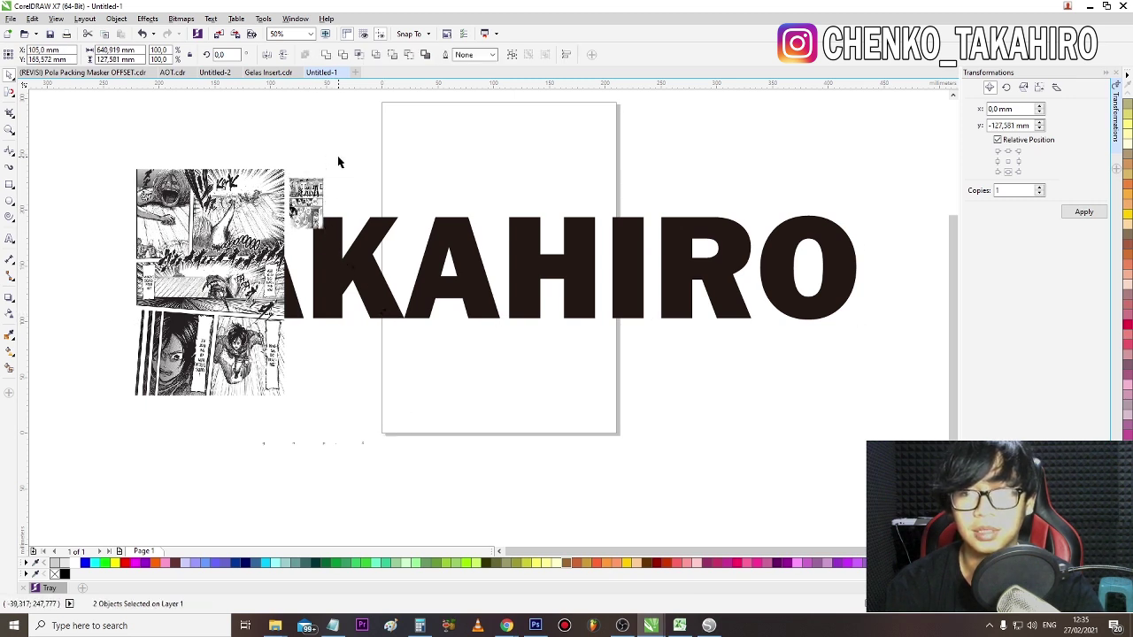
click(315, 213)
drag(326, 232, 500, 489)
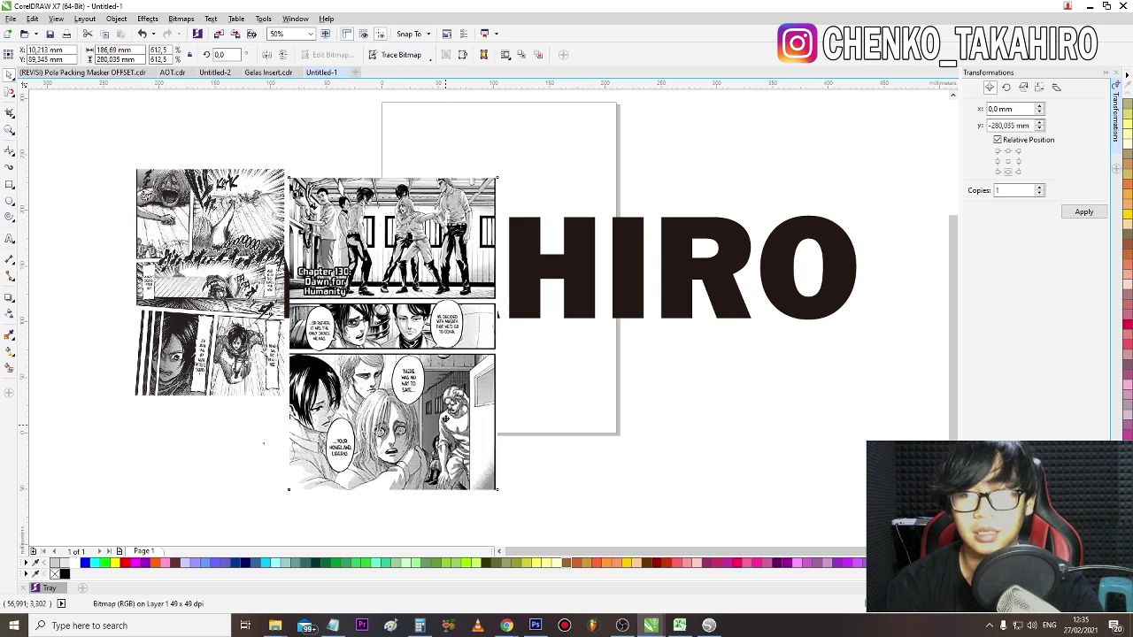
scroll(518, 387, down, 2)
key(Escape)
drag(461, 400, 668, 389)
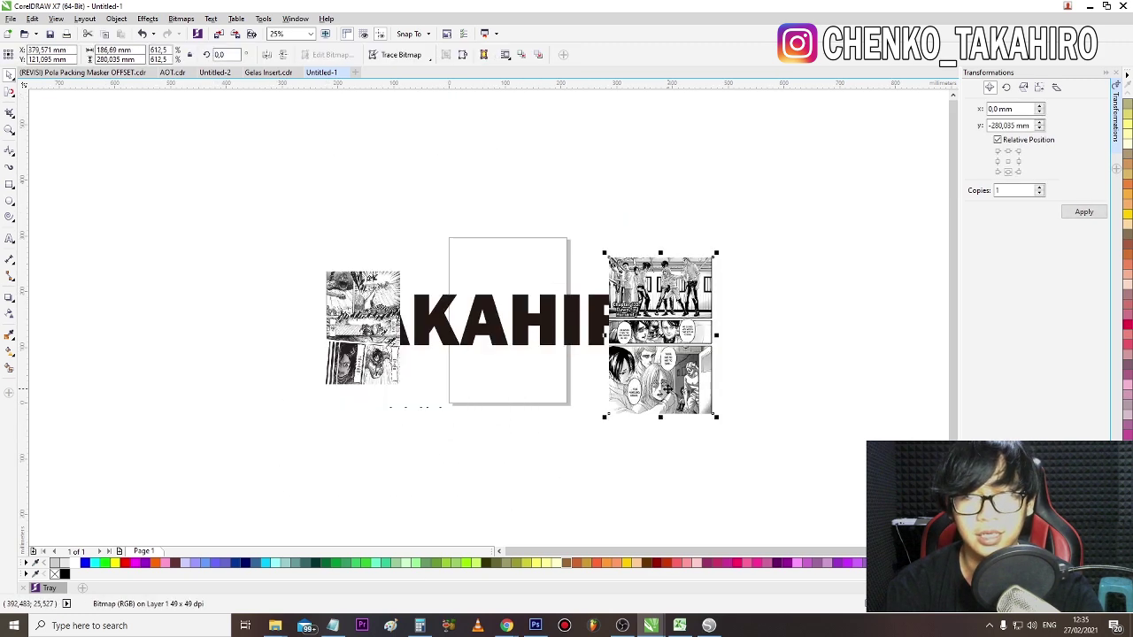
- Delete the tiny stray object below the page
drag(400, 409, 464, 429)
scroll(463, 426, up, 2)
scroll(463, 426, down, 1)
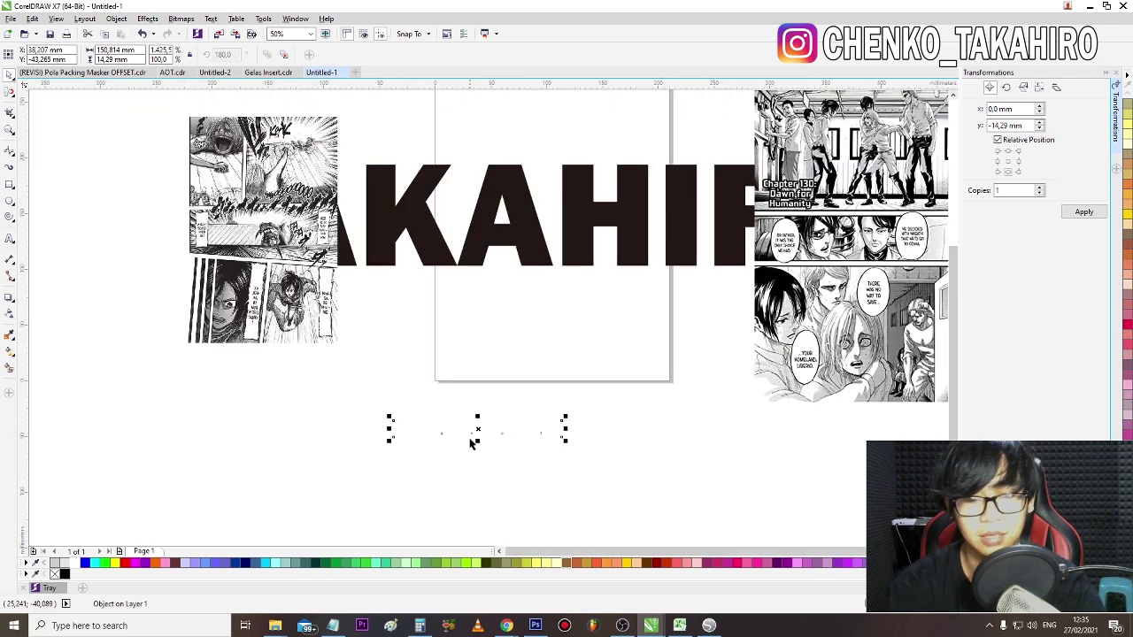
key(Delete)
- Place the Chapter 130 page beside the Vol. 4 page and duplicate both so that they cover the whole TAKAHIRO text
drag(827, 353, 410, 339)
drag(331, 141, 744, 164)
drag(682, 337, 673, 253)
drag(407, 261, 794, 281)
scroll(793, 282, down, 1)
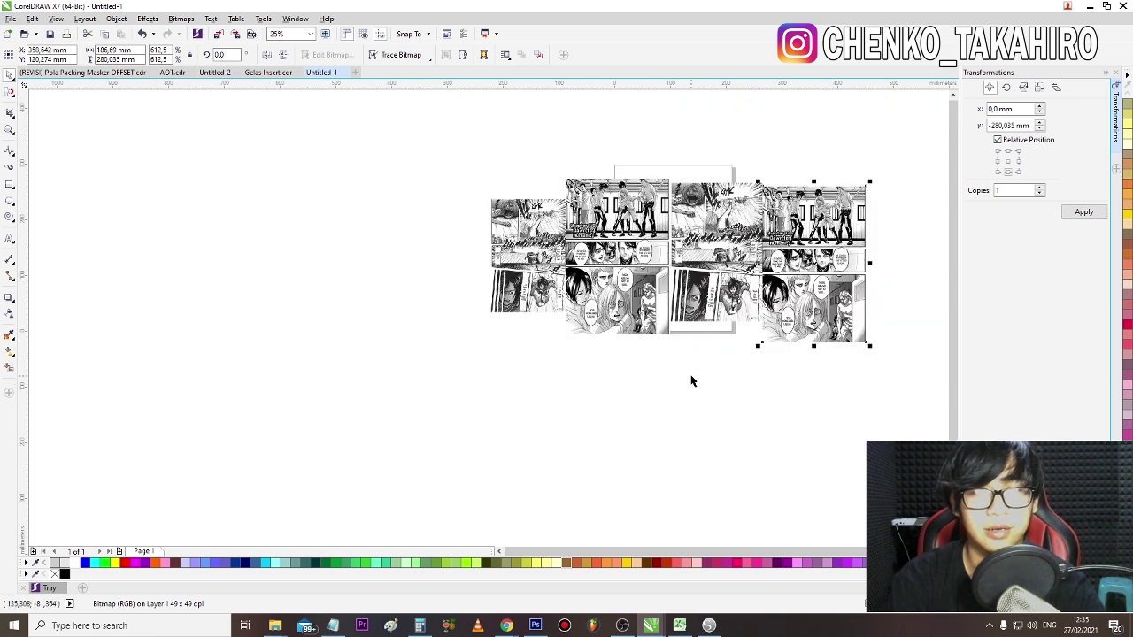
- Group the four comic page images and move the group below the TAKAHIRO text
click(690, 379)
click(821, 232)
shift+click(717, 204)
shift+click(617, 209)
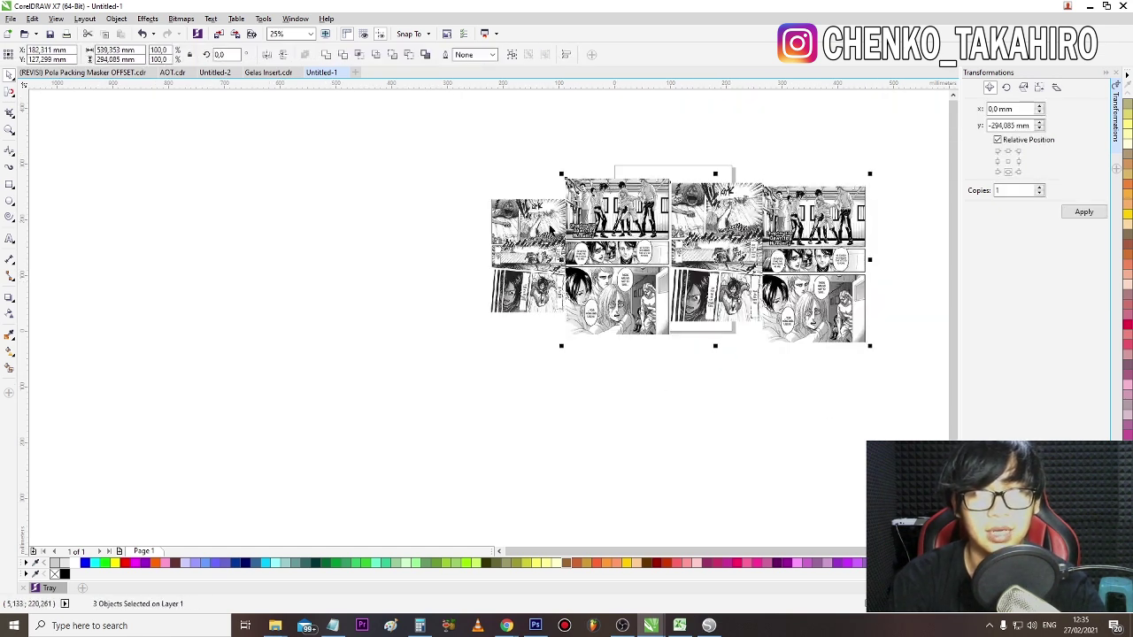
key(ctrl+g)
drag(642, 250, 705, 384)
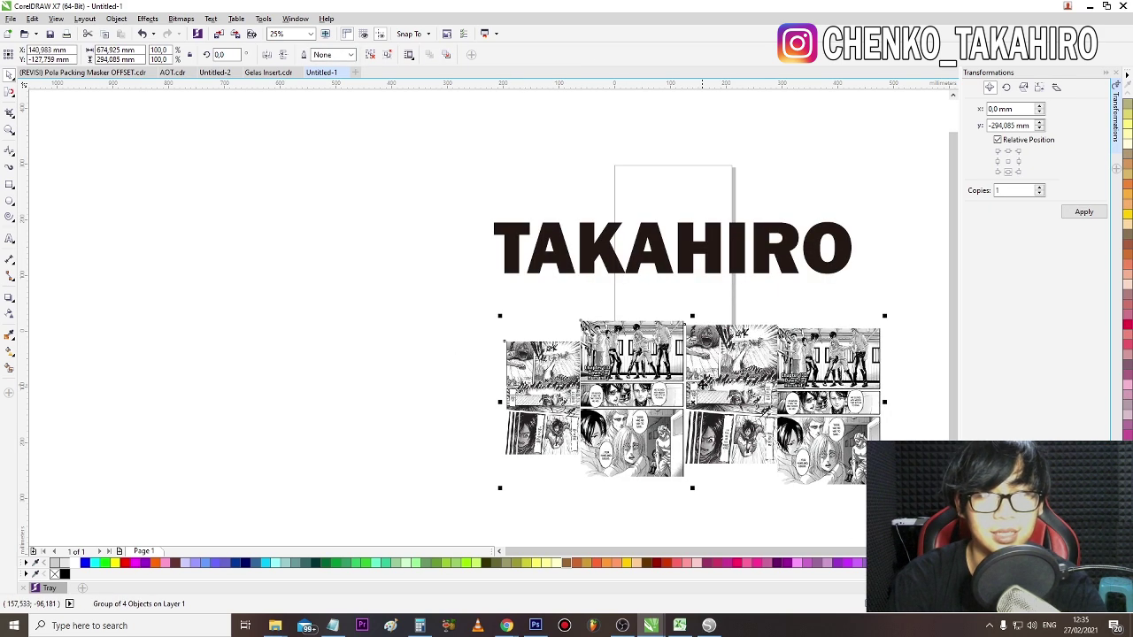
- PowerClip the comic page group inside the TAKAHIRO text
right_click(710, 356)
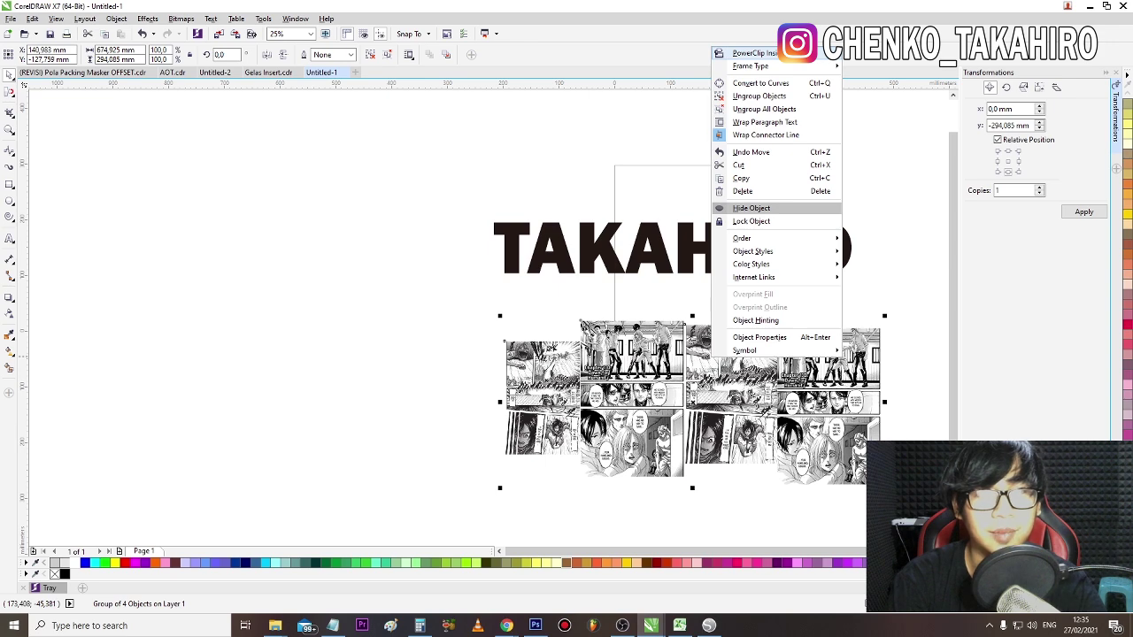
click(754, 53)
click(660, 257)
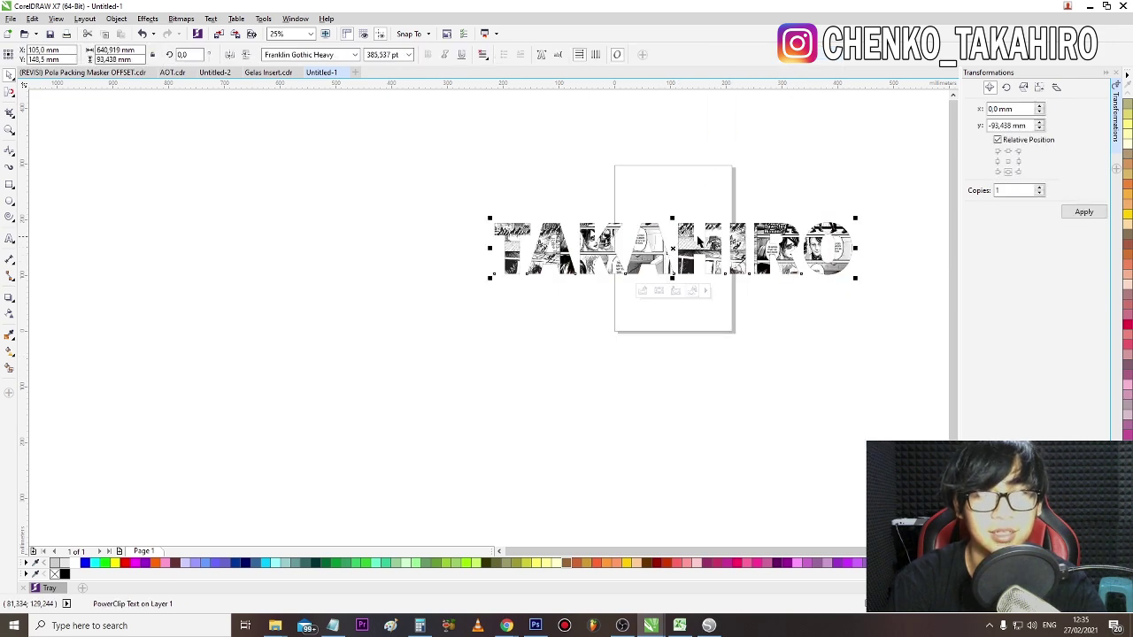
scroll(700, 238, up, 2)
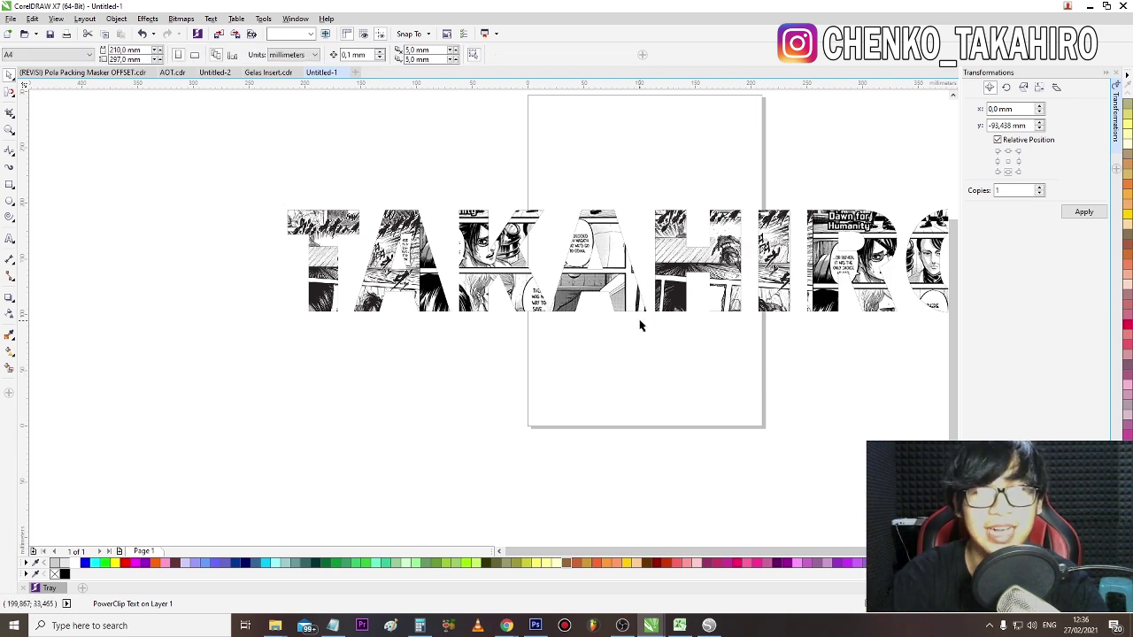
scroll(646, 321, down, 2)
scroll(753, 295, up, 2)
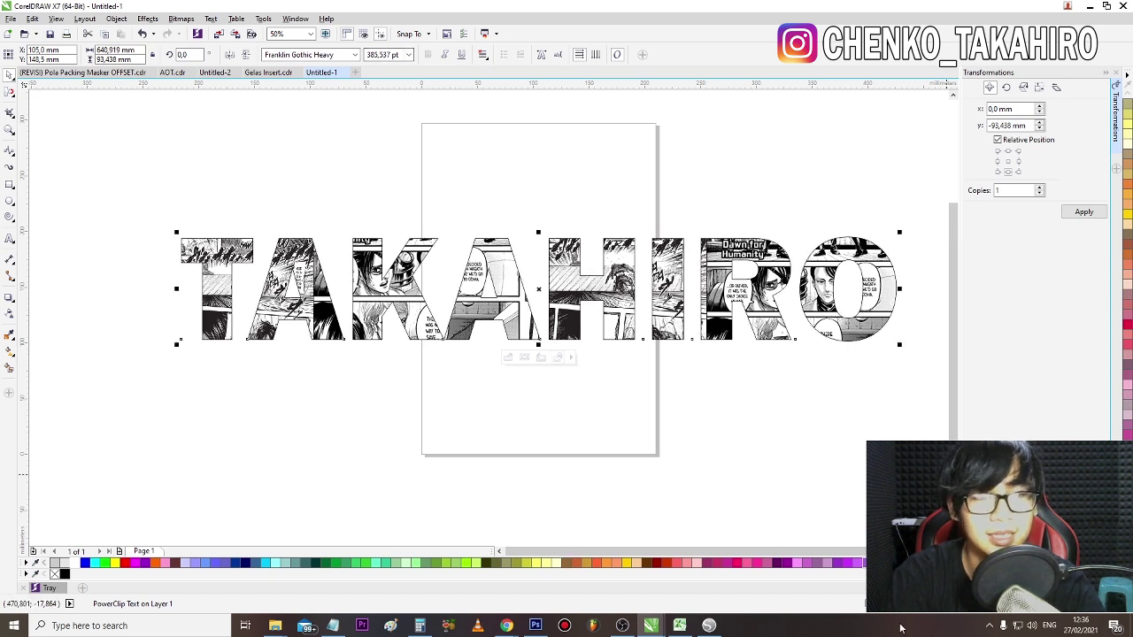
- Set the outline width of the comic-filled TAKAHIRO text to 0.5 mm
key(F12)
click(491, 234)
click(462, 289)
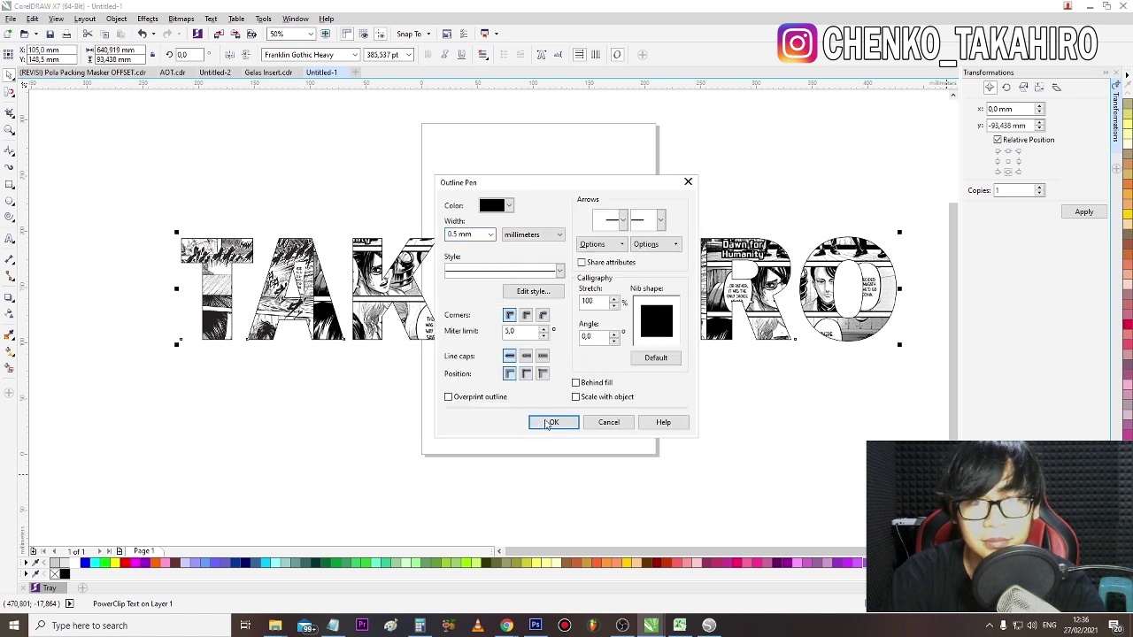
click(548, 422)
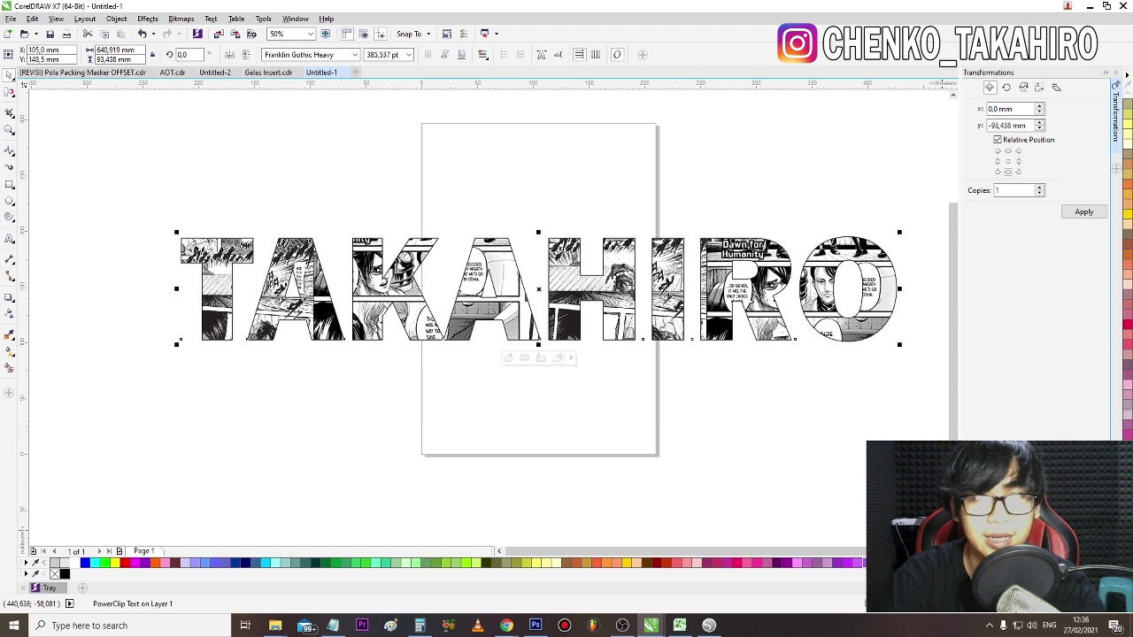
- Give the comic-filled TAKAHIRO text a clearly thicker black outline with the Outline Pen
key(F12)
click(490, 235)
click(469, 331)
click(554, 422)
click(566, 425)
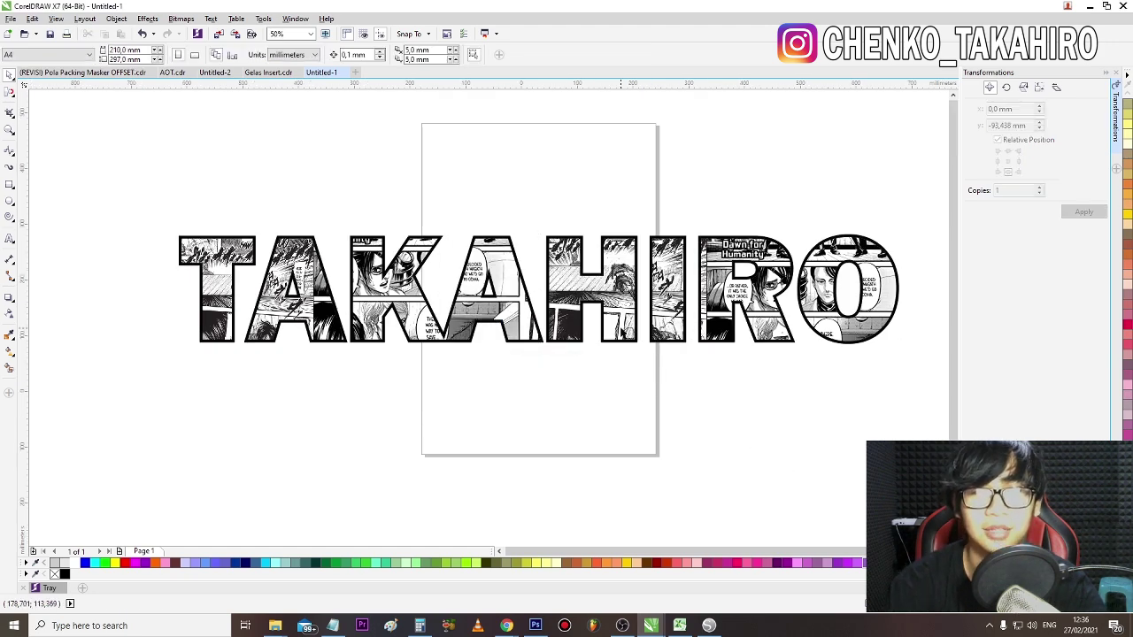
- Move the outlined TAKAHIRO text up to the upper edge of the page
scroll(621, 326, down, 1)
scroll(635, 313, up, 1)
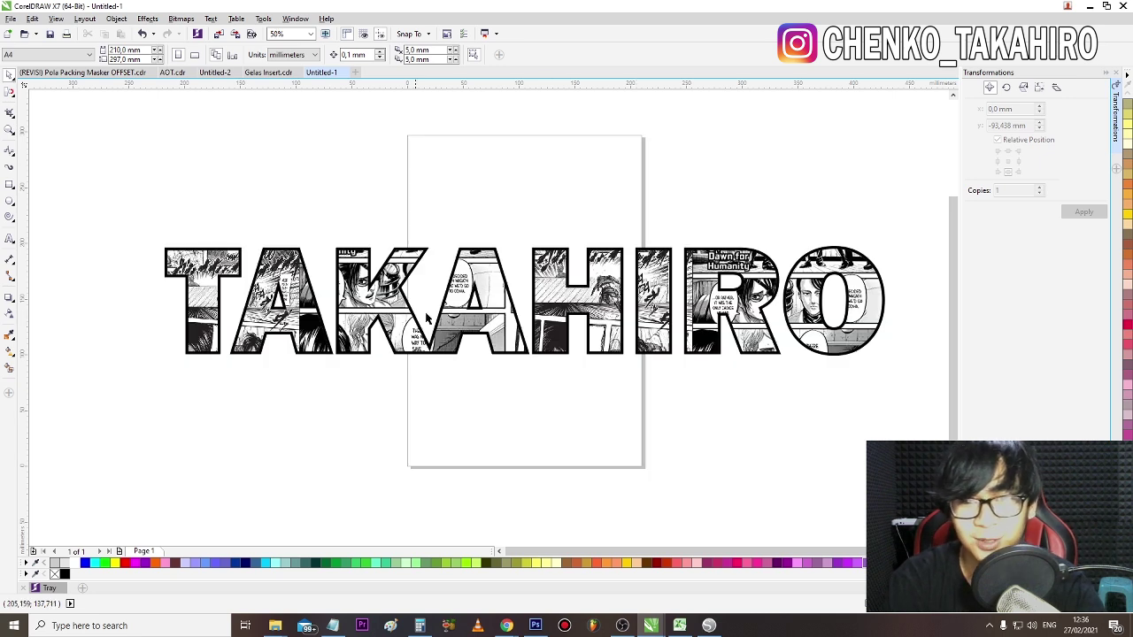
drag(653, 318, 586, 178)
click(710, 336)
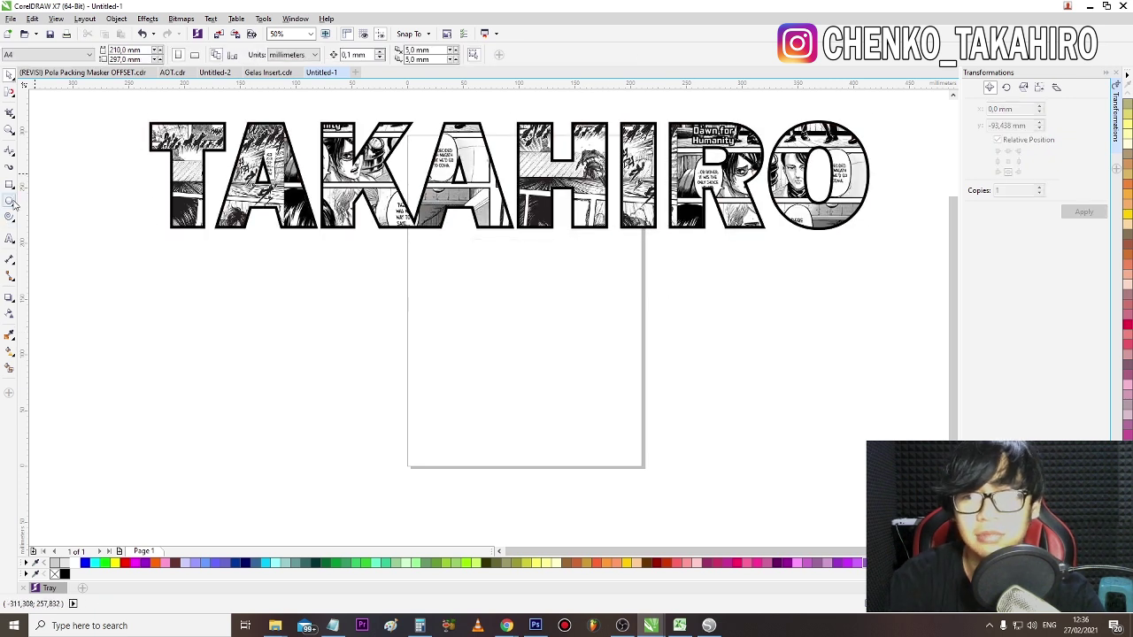
- Add the artistic text CHENKO, enlarge it to about 495 mm wide and place it just below TAKAHIRO
click(10, 239)
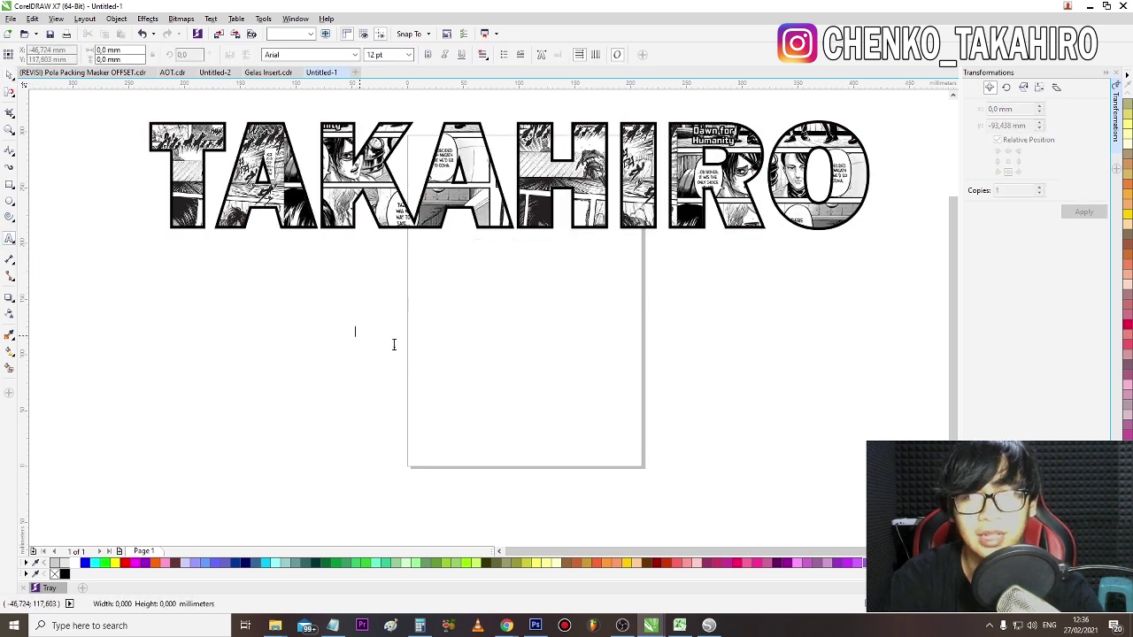
click(395, 346)
text(ch)
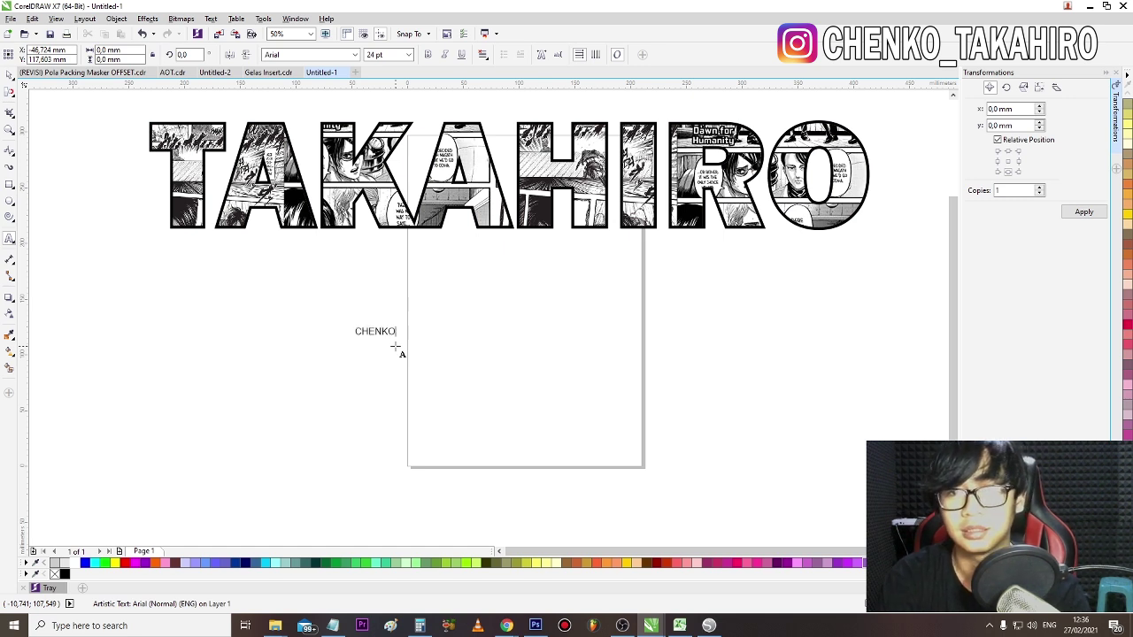
click(9, 78)
drag(398, 339, 655, 486)
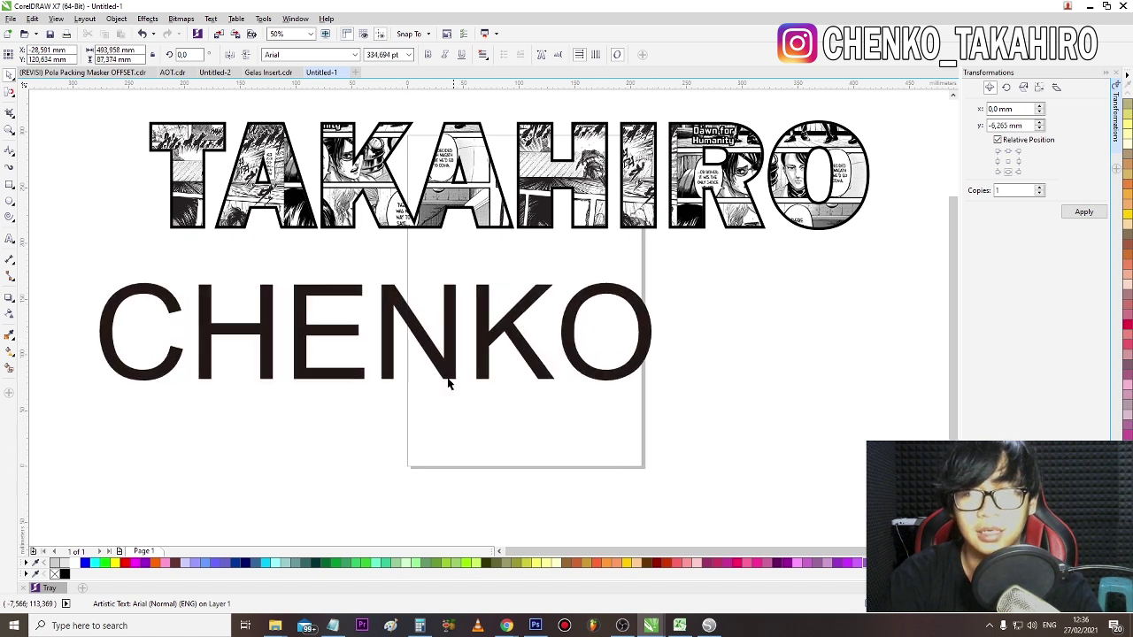
drag(430, 360, 542, 325)
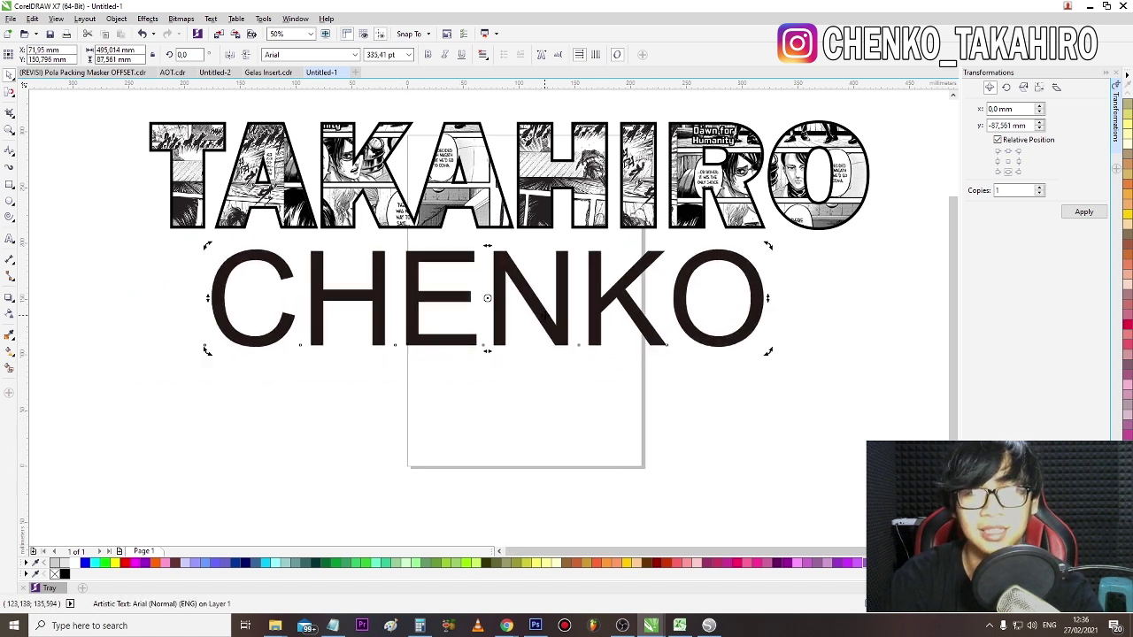
- Change the font of the CHENKO text to Cooper Std Black
key(F8)
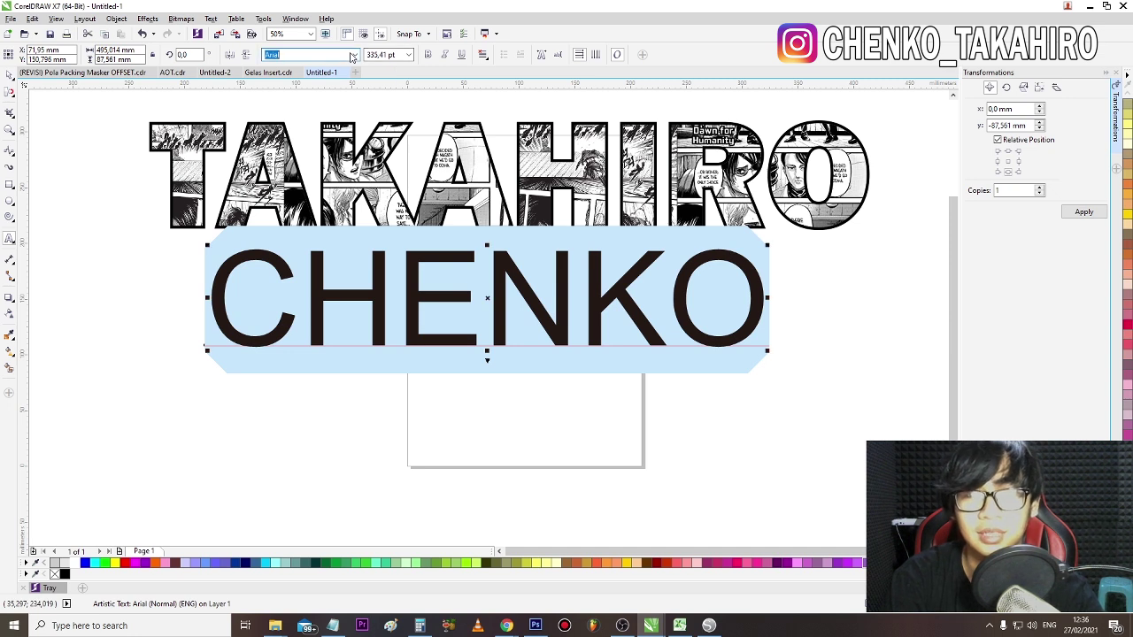
click(354, 54)
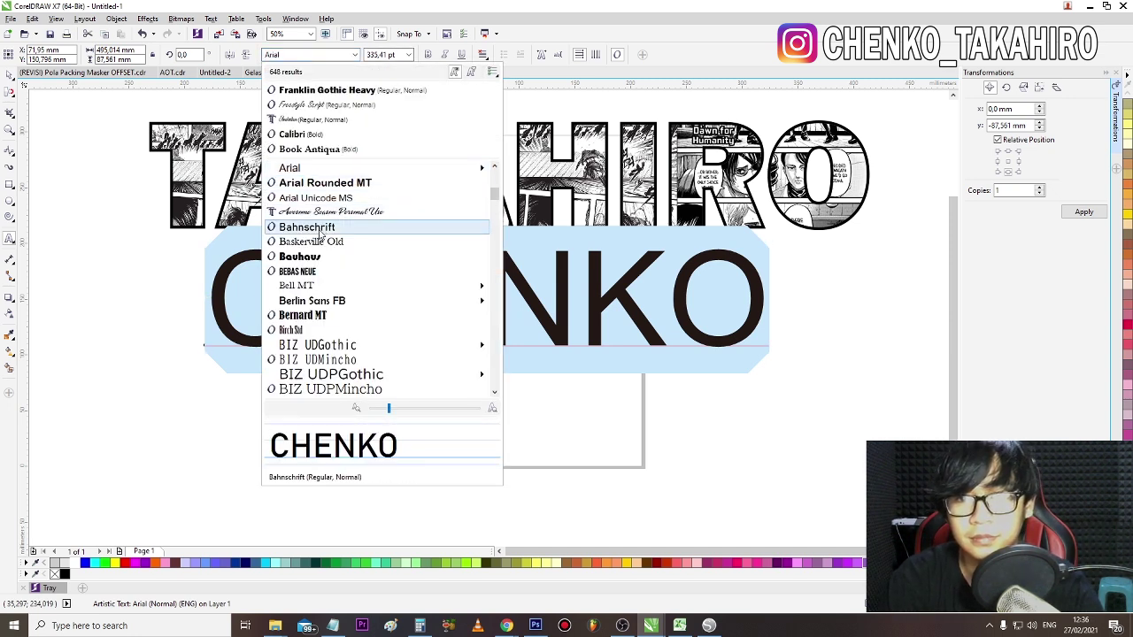
scroll(329, 316, down, 1)
scroll(332, 318, down, 1)
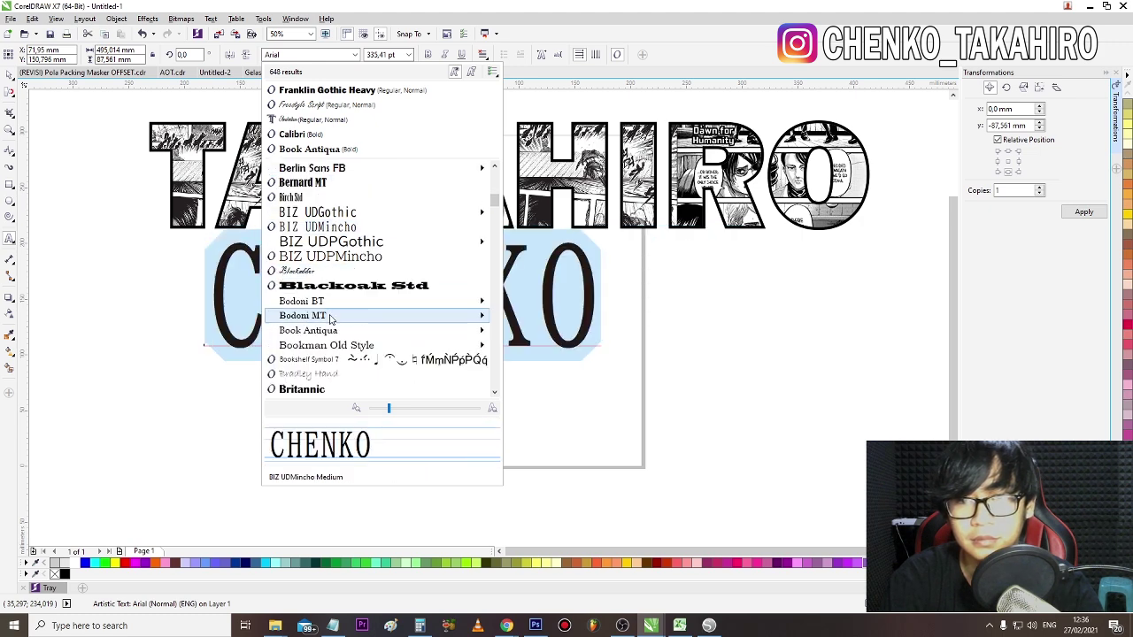
scroll(332, 311, down, 3)
scroll(333, 309, down, 6)
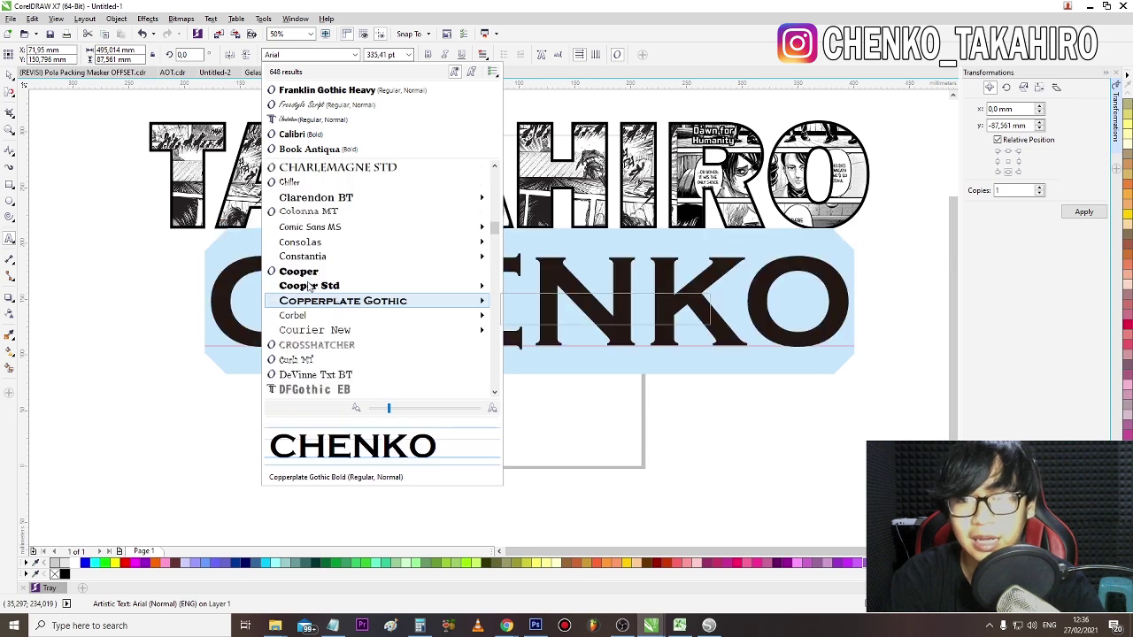
click(310, 285)
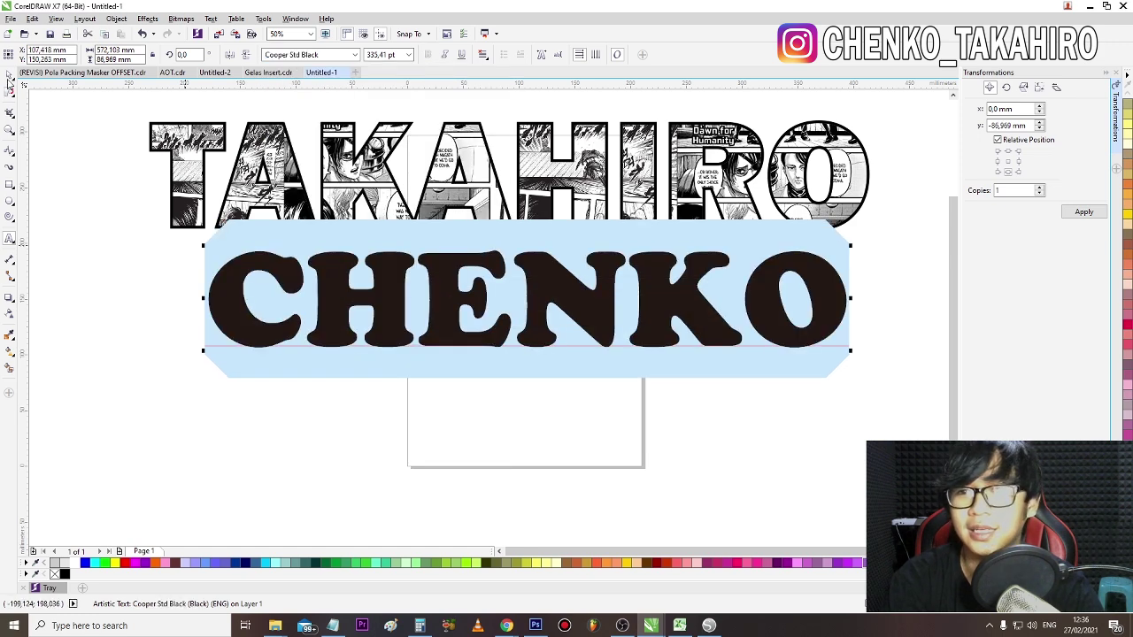
click(9, 75)
drag(564, 301, 563, 301)
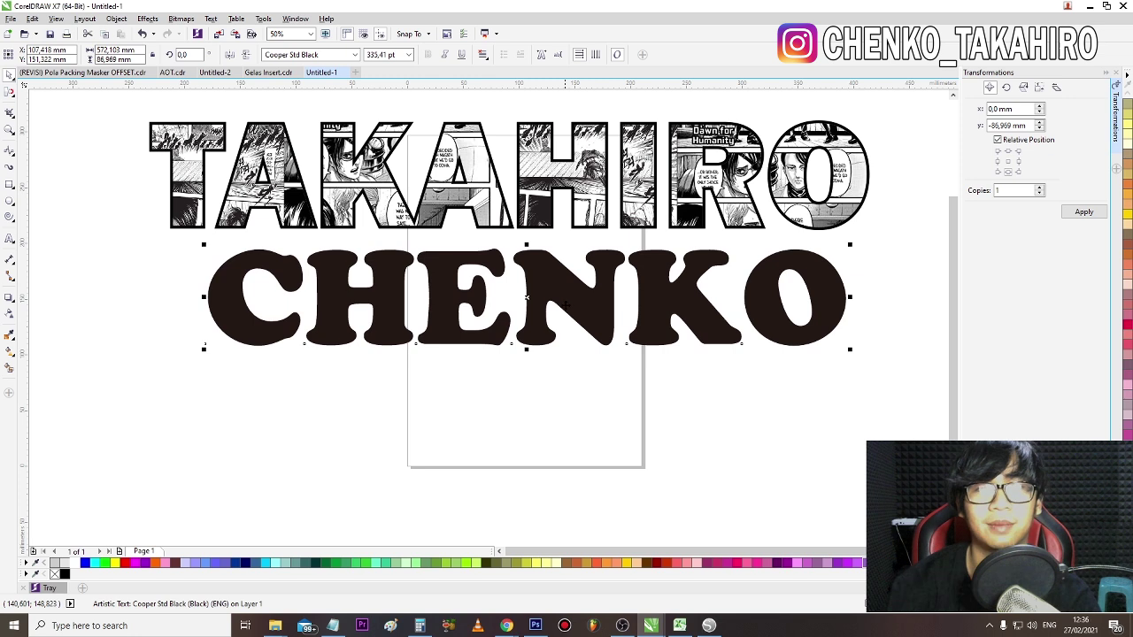
click(623, 411)
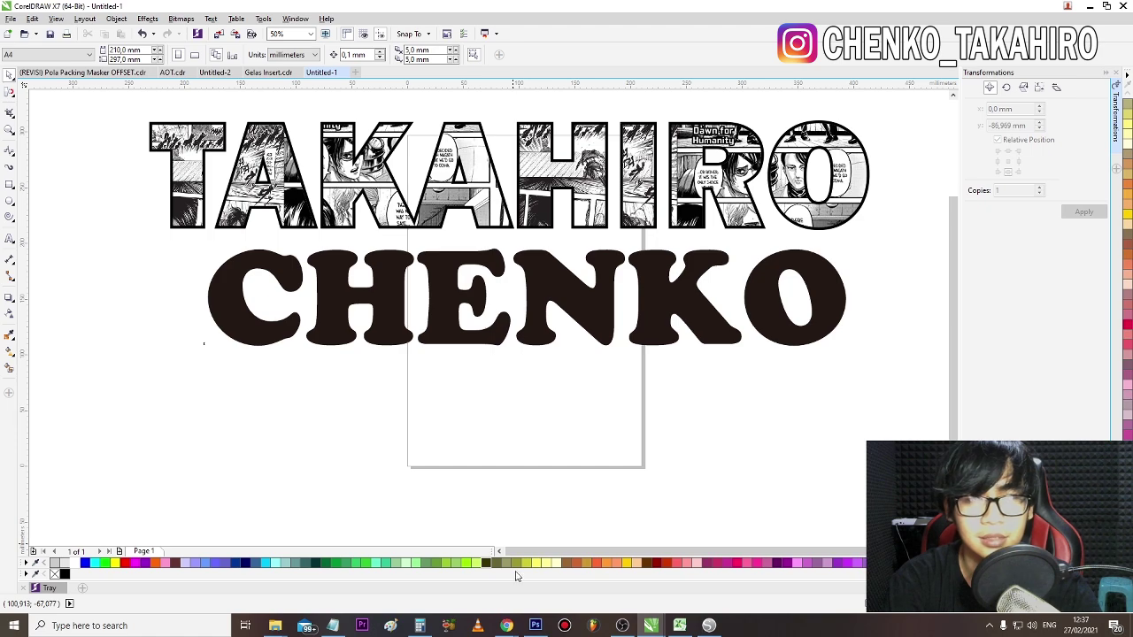
- Switch to the Google Images page in Chrome and search for "PEMANDANGAN ANIME"
mouse_move(508, 622)
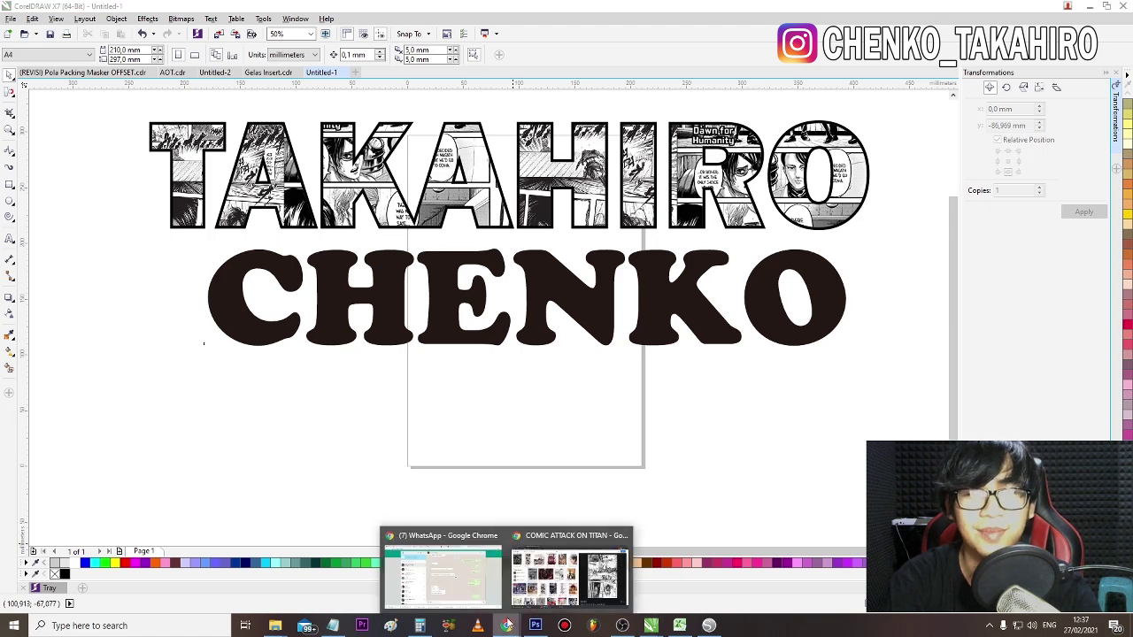
click(570, 575)
scroll(350, 296, up, 1)
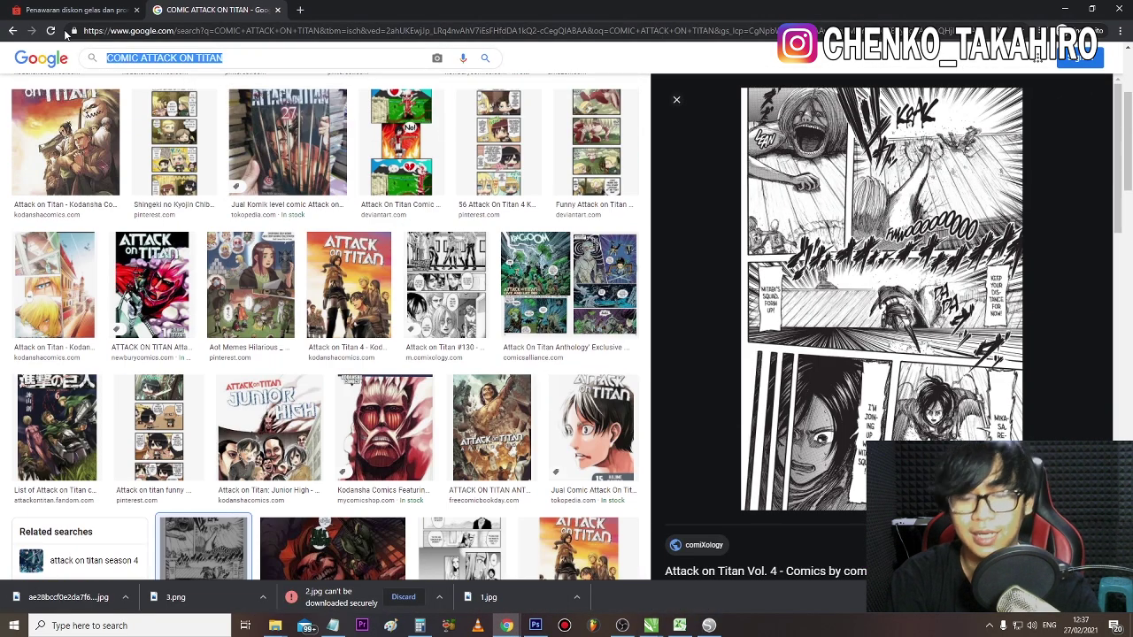
text(PE)
key(BackSpace)
key(BackSpace)
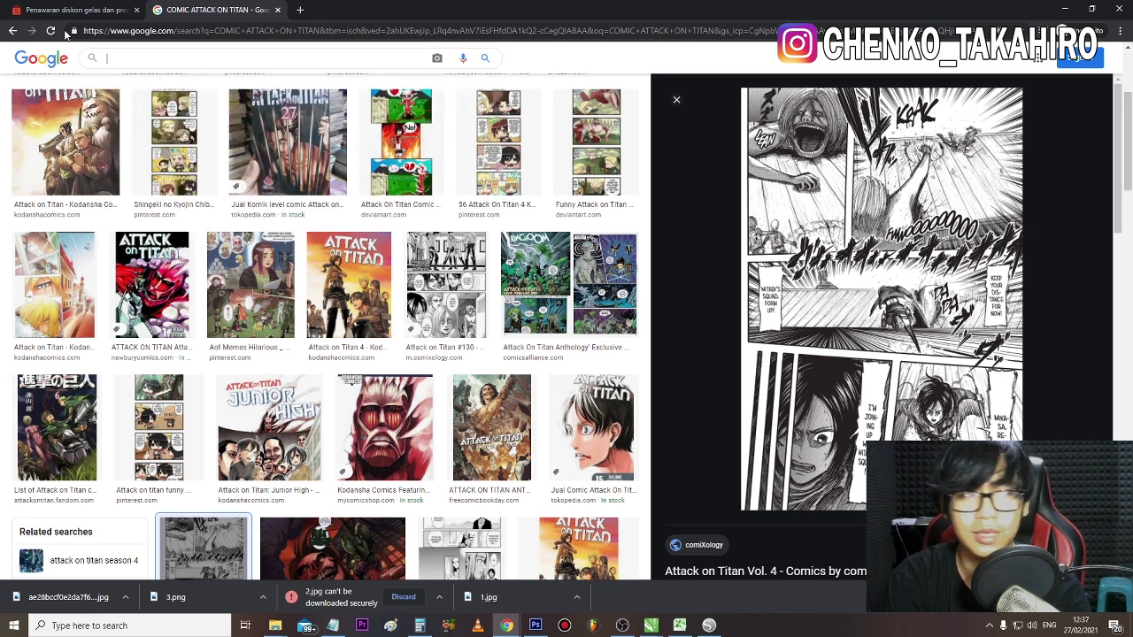
text(PEMANDANGAN ANIME)
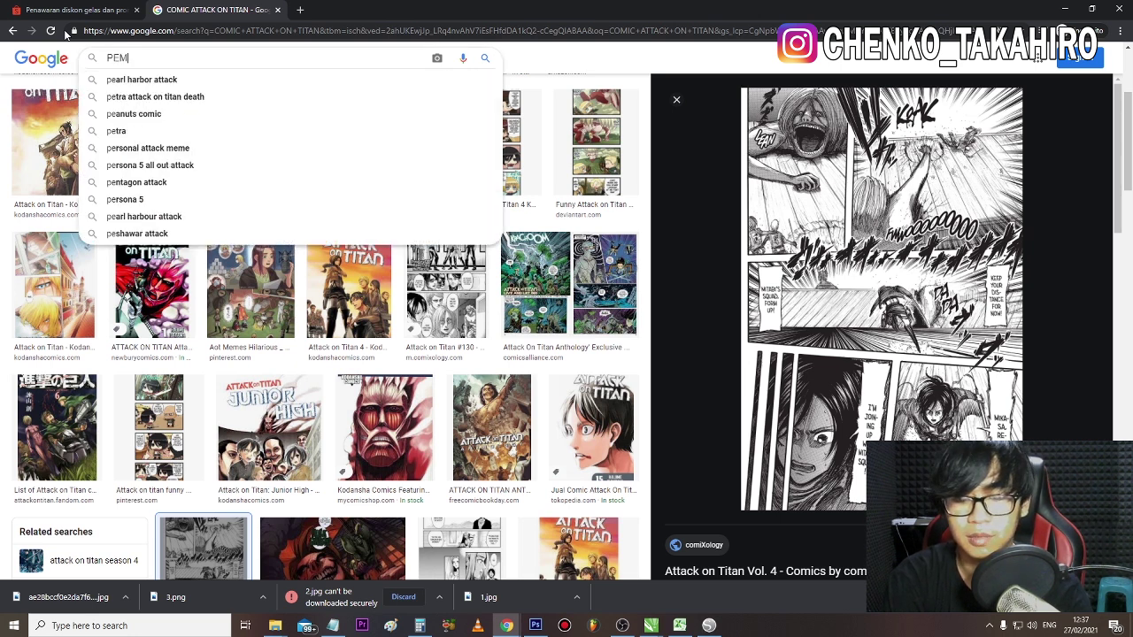
key(Return)
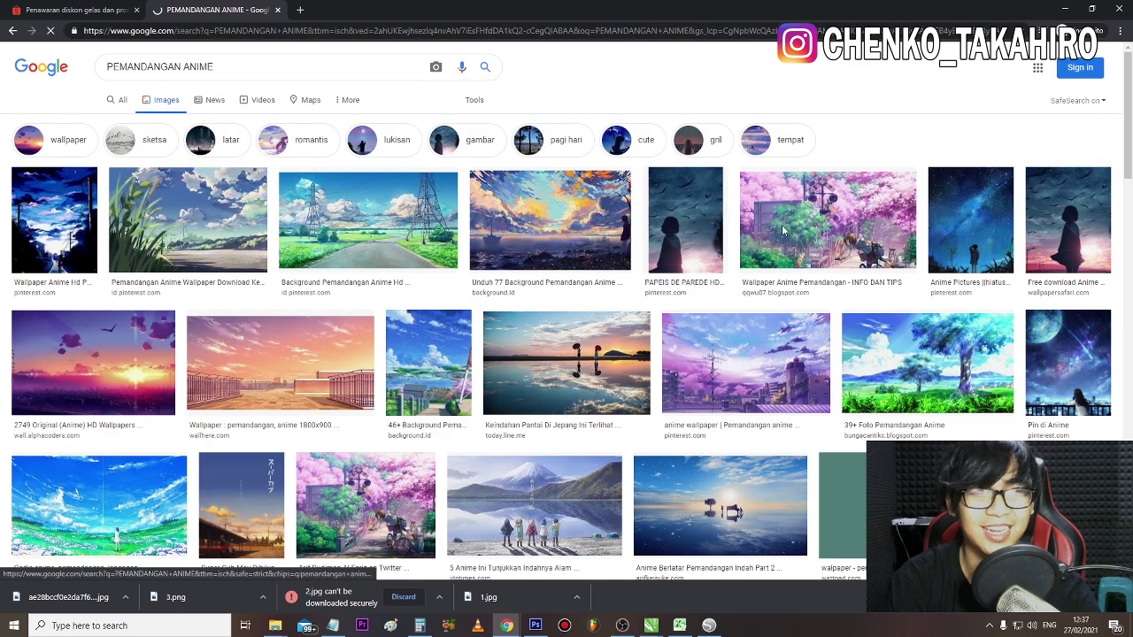
- Open the pink cherry-blossom railway crossing wallpaper from the results and save it to the computer
click(785, 231)
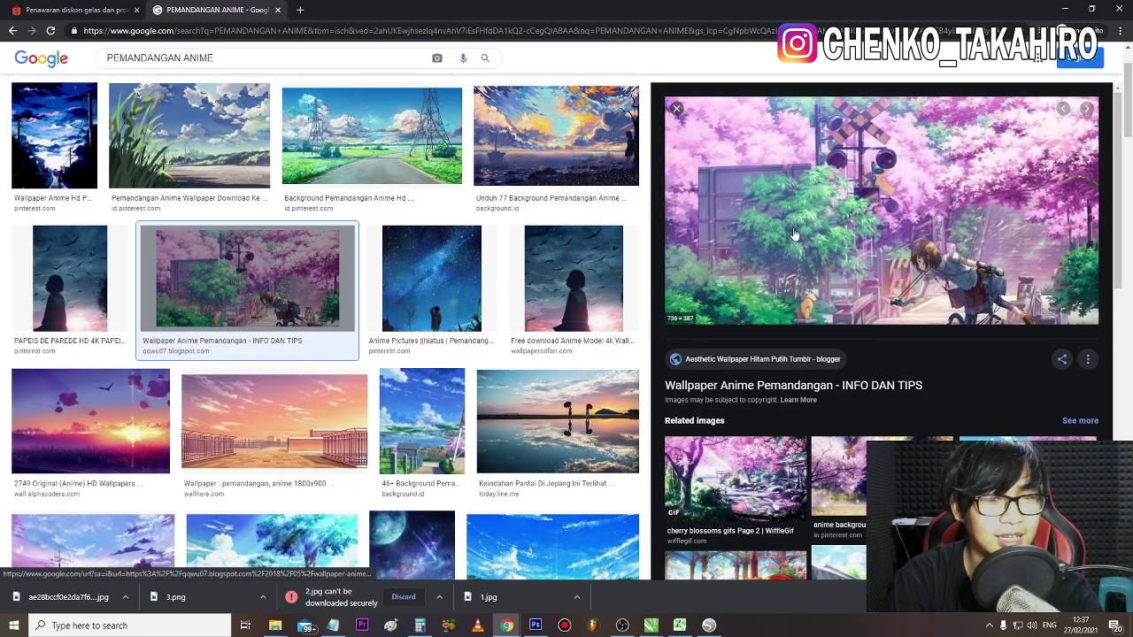
right_click(795, 235)
click(852, 332)
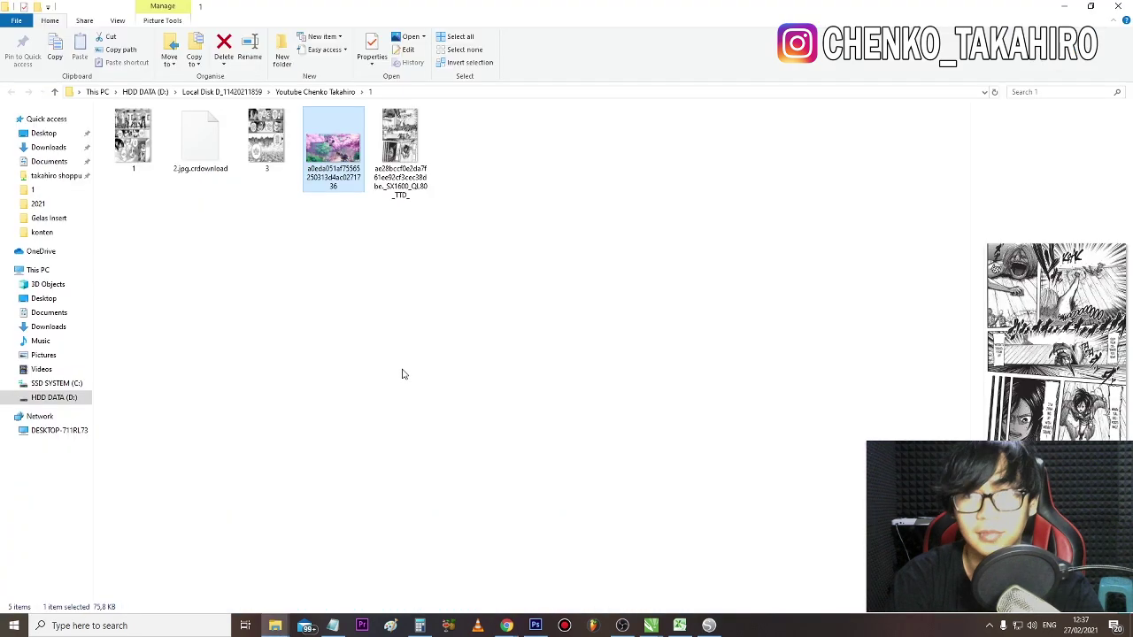
- Bring the downloaded anime scenery image from folder 1 into the CorelDRAW drawing, about 443 by 233 mm, overlapping CHENKO
drag(333, 146, 417, 454)
scroll(424, 371, down, 1)
drag(438, 418, 409, 352)
drag(464, 385, 534, 412)
drag(313, 351, 420, 370)
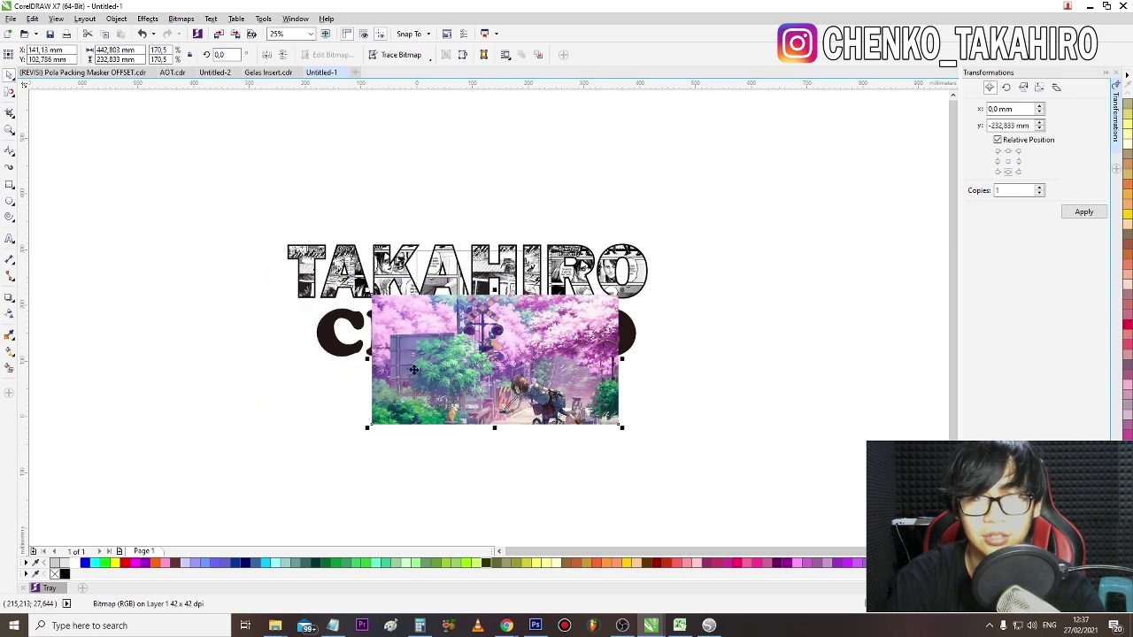
- Enlarge the anime scenery image to about 592 by 317 mm and move it into the empty area right of the texts
drag(367, 430, 293, 441)
mouse_move(504, 382)
mouse_down()
mouse_move(466, 390)
mouse_move(494, 400)
mouse_up()
drag(600, 366, 646, 364)
drag(547, 313, 535, 426)
drag(437, 443, 781, 311)
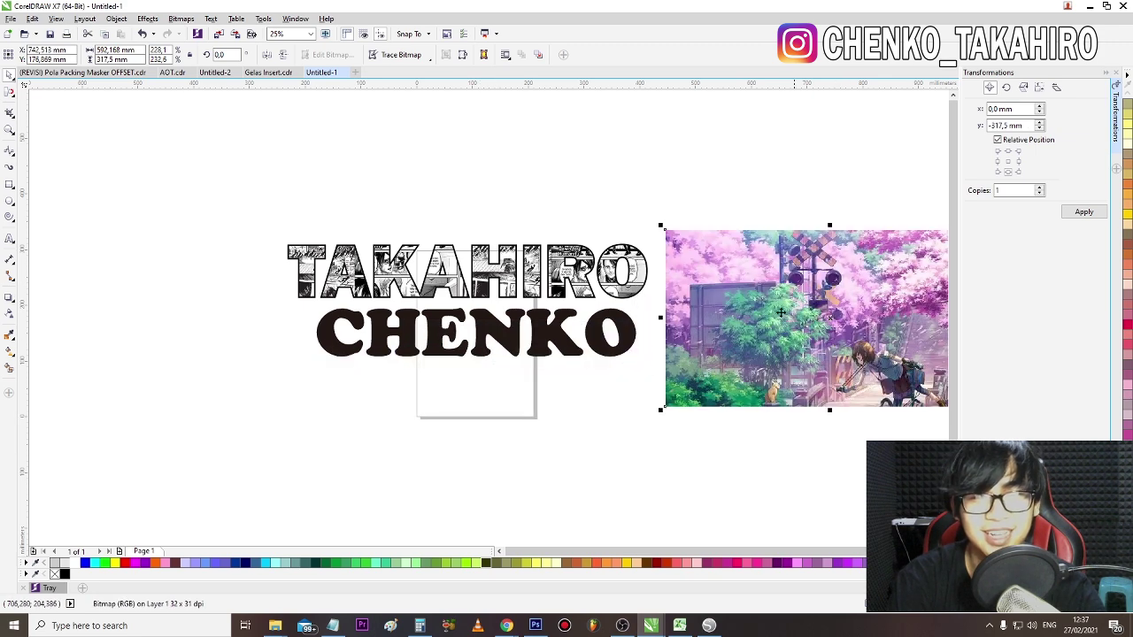
- PowerClip the anime scenery image inside the CHENKO text
right_click(703, 283)
click(748, 283)
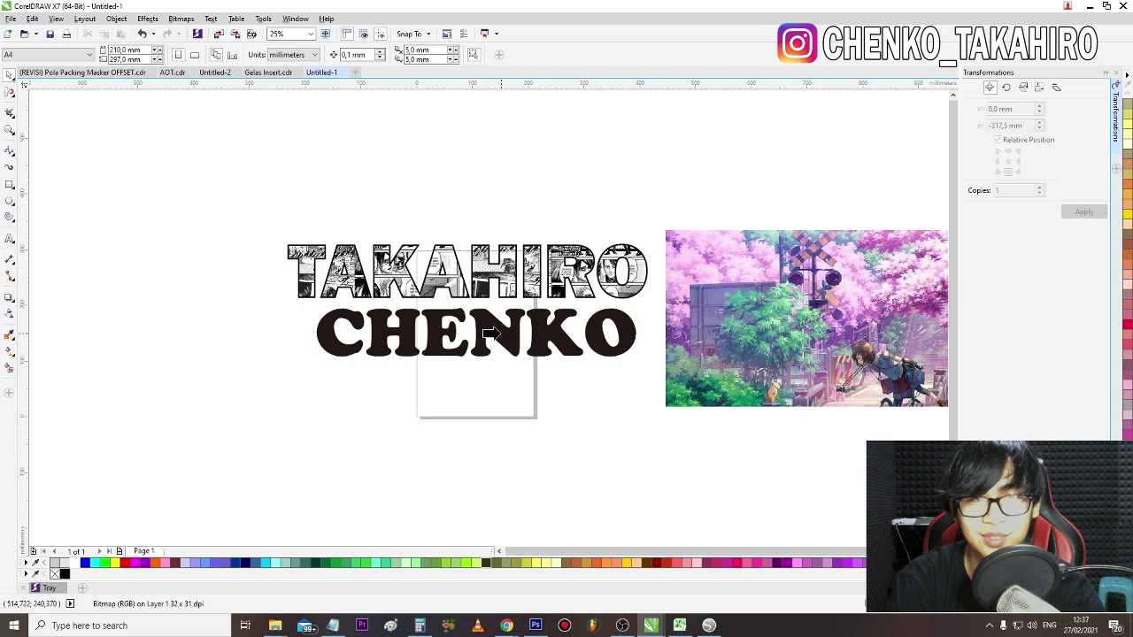
click(489, 330)
scroll(455, 332, up, 1)
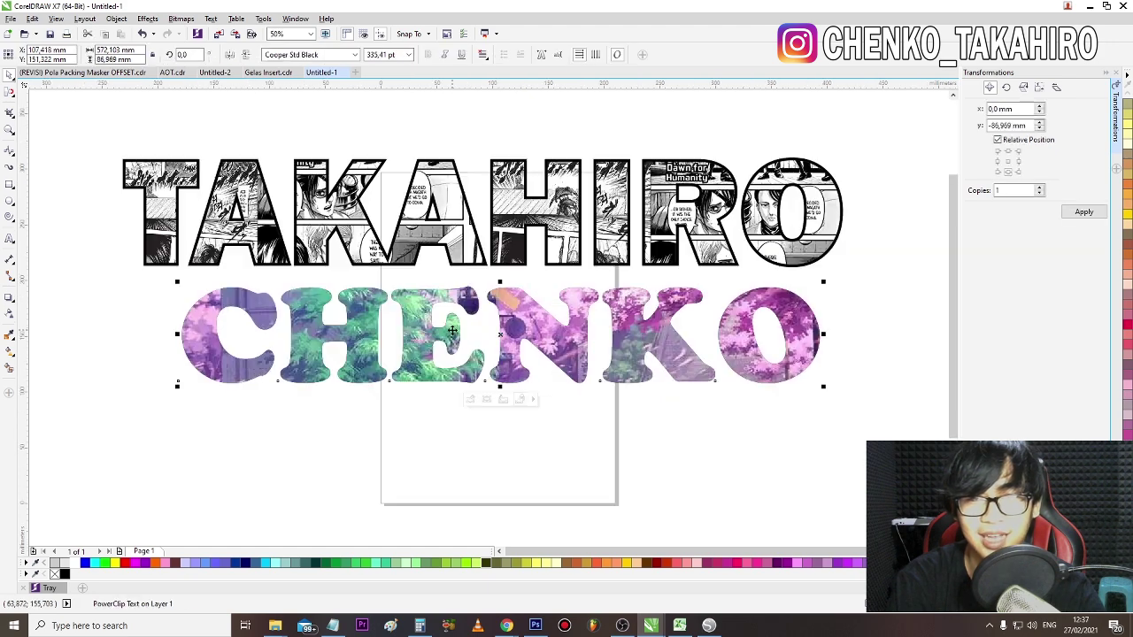
- Edit the CHENKO PowerClip contents and shift the scenery image upward so the cyclist fills the letters, then finish editing
click(488, 400)
drag(504, 300, 497, 270)
click(577, 448)
scroll(569, 392, down, 1)
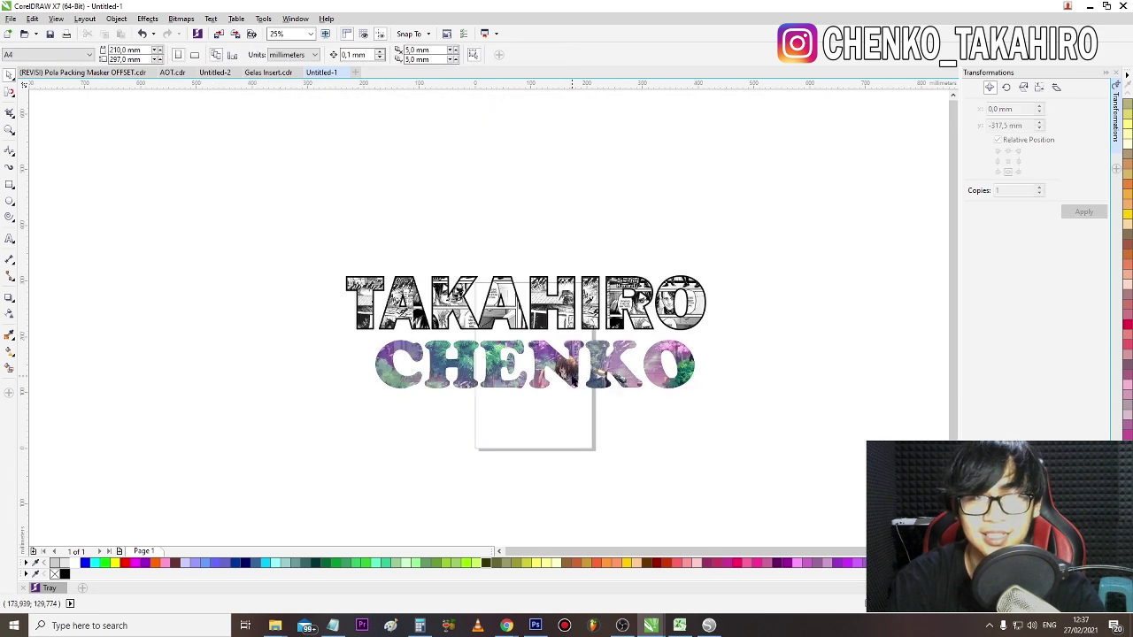
- Give the scenery-filled CHENKO text a 2.0 mm black outline with the Outline Pen
scroll(571, 374, up, 1)
click(571, 374)
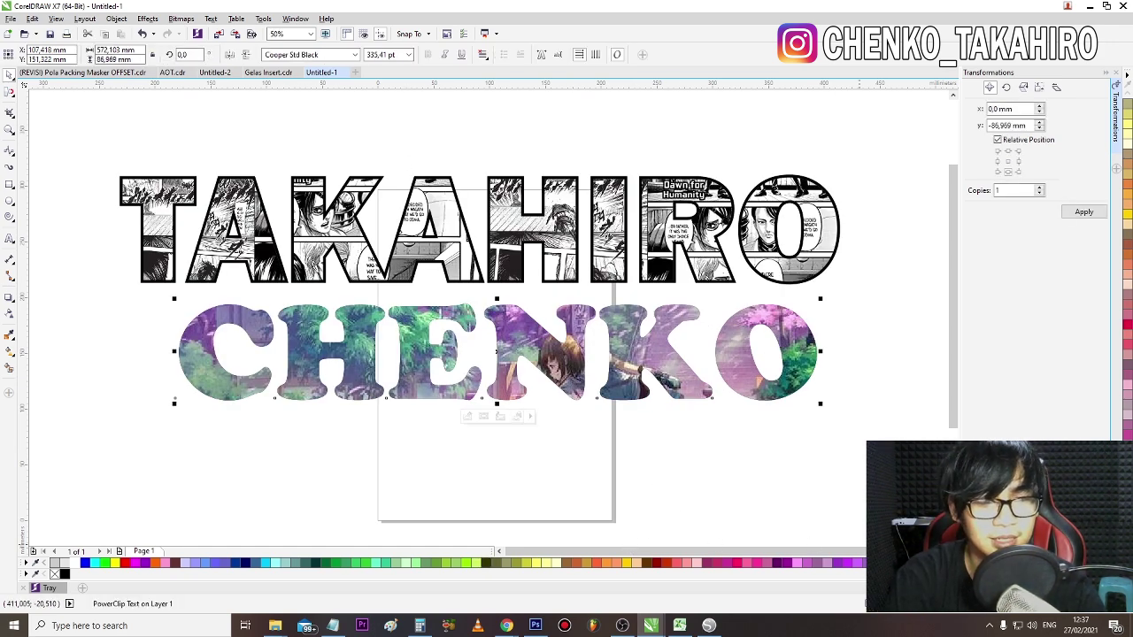
key(F12)
click(488, 235)
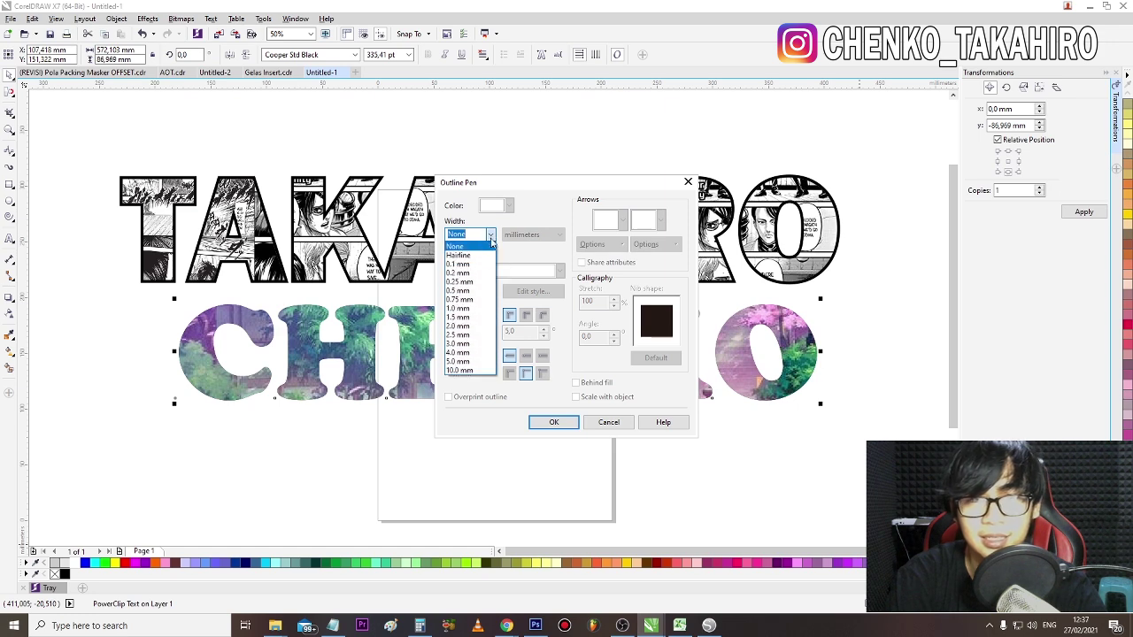
click(469, 328)
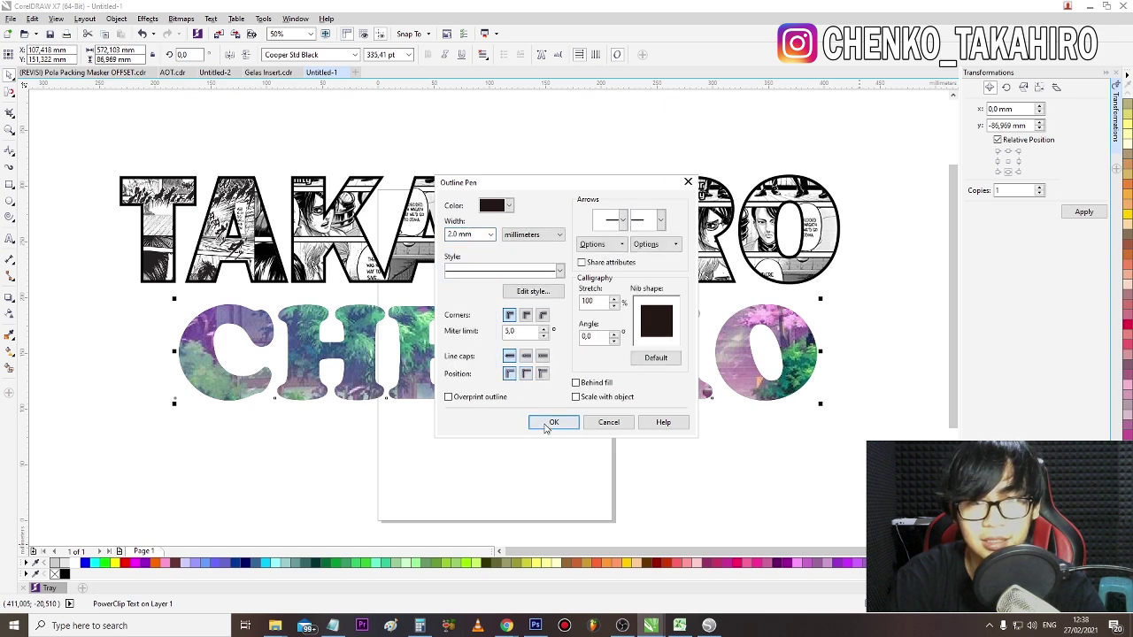
click(553, 422)
click(625, 490)
scroll(570, 344, down, 2)
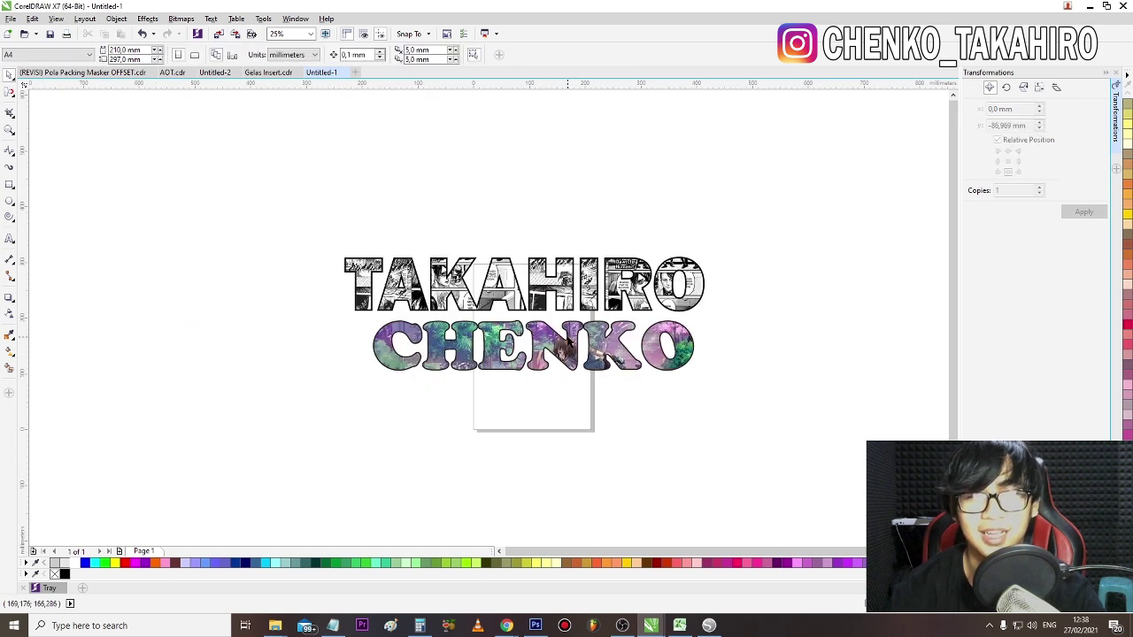
scroll(570, 345, up, 2)
scroll(574, 321, down, 2)
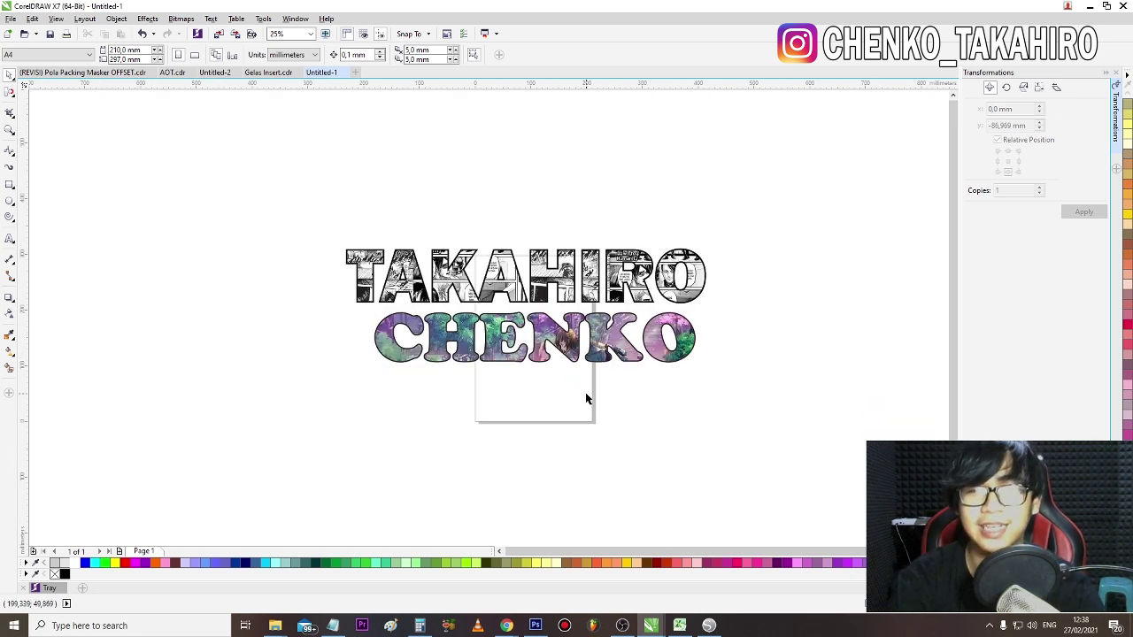
- Add the artistic text THANK YOU, enlarge it to about 517 mm wide and place it just below CHENKO
scroll(591, 356, up, 2)
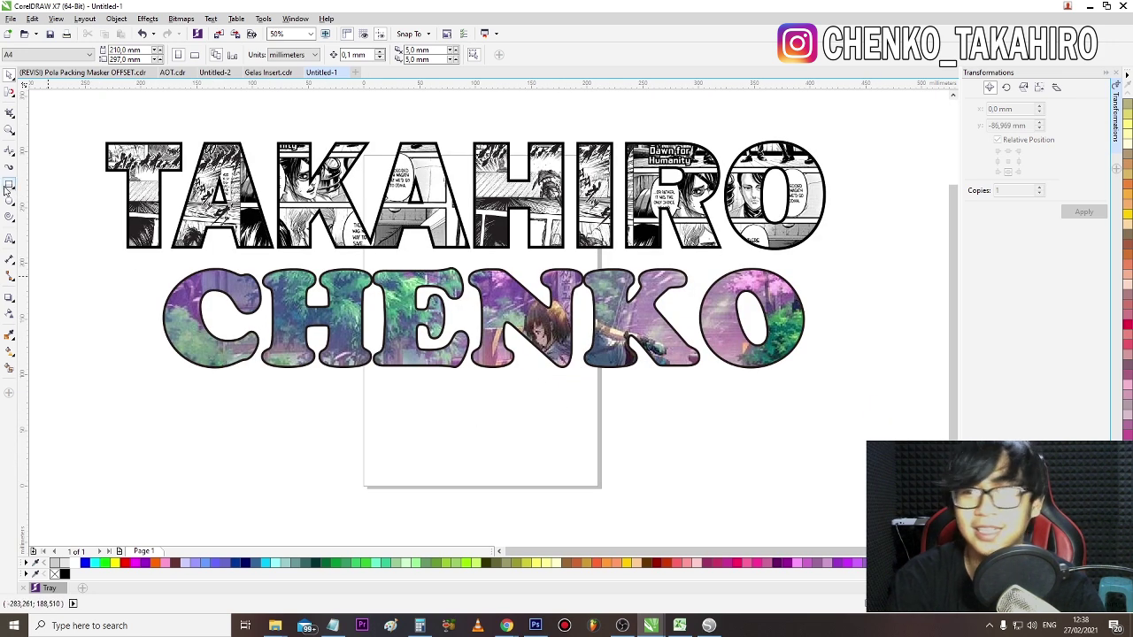
click(11, 241)
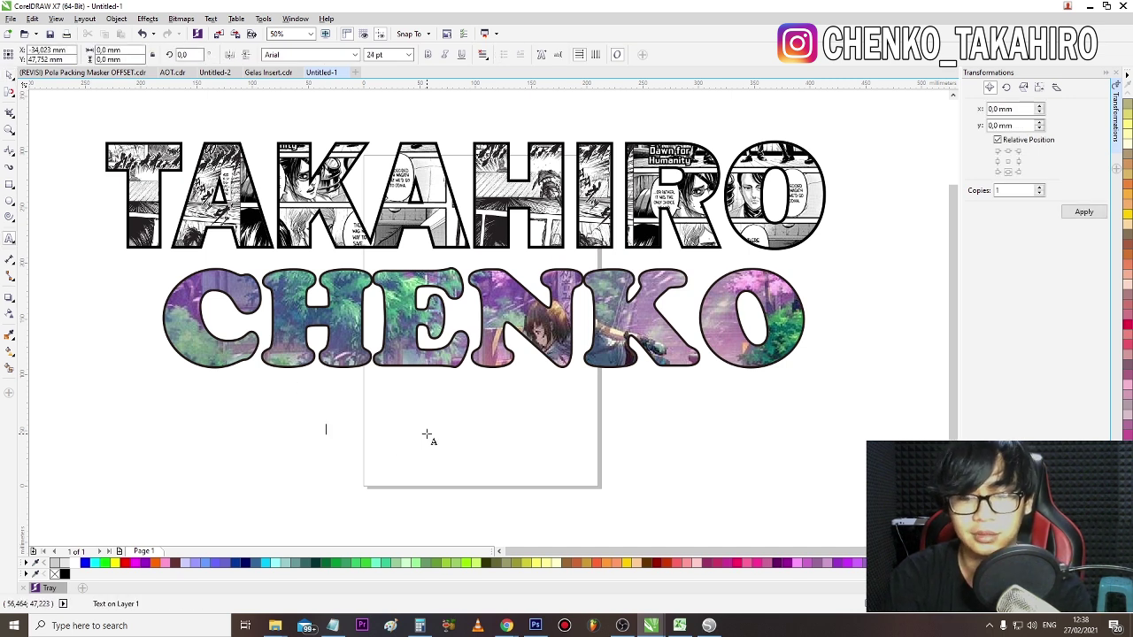
click(426, 435)
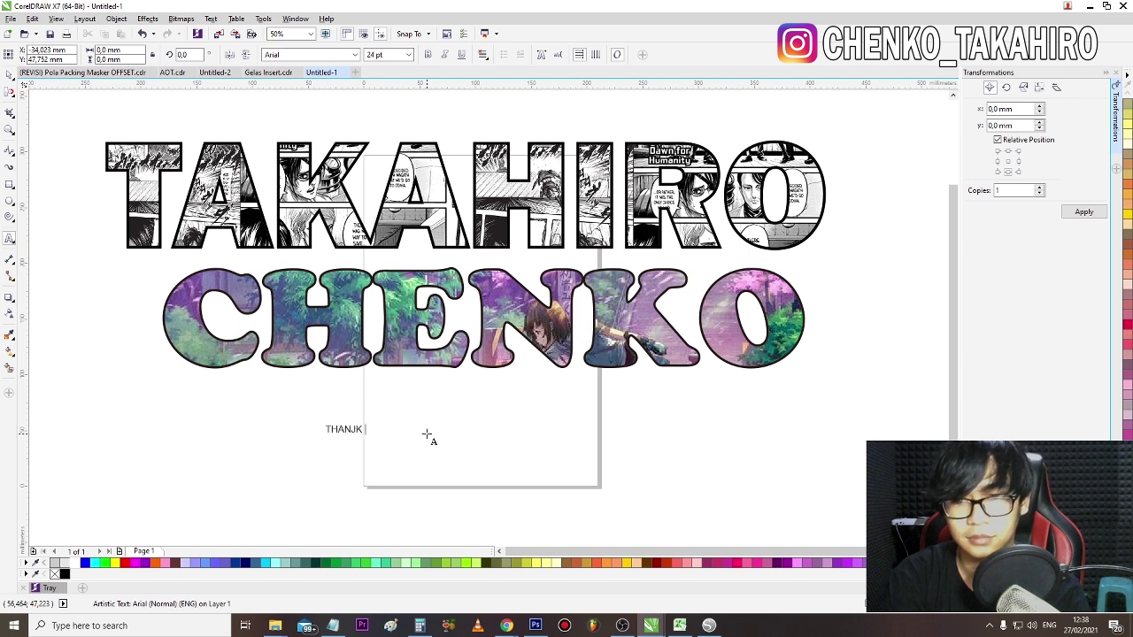
click(8, 90)
drag(387, 449, 648, 529)
drag(358, 475, 489, 480)
- Change the font of the THANK YOU text to a bold brush-script typeface and nudge the text slightly upward
key(F8)
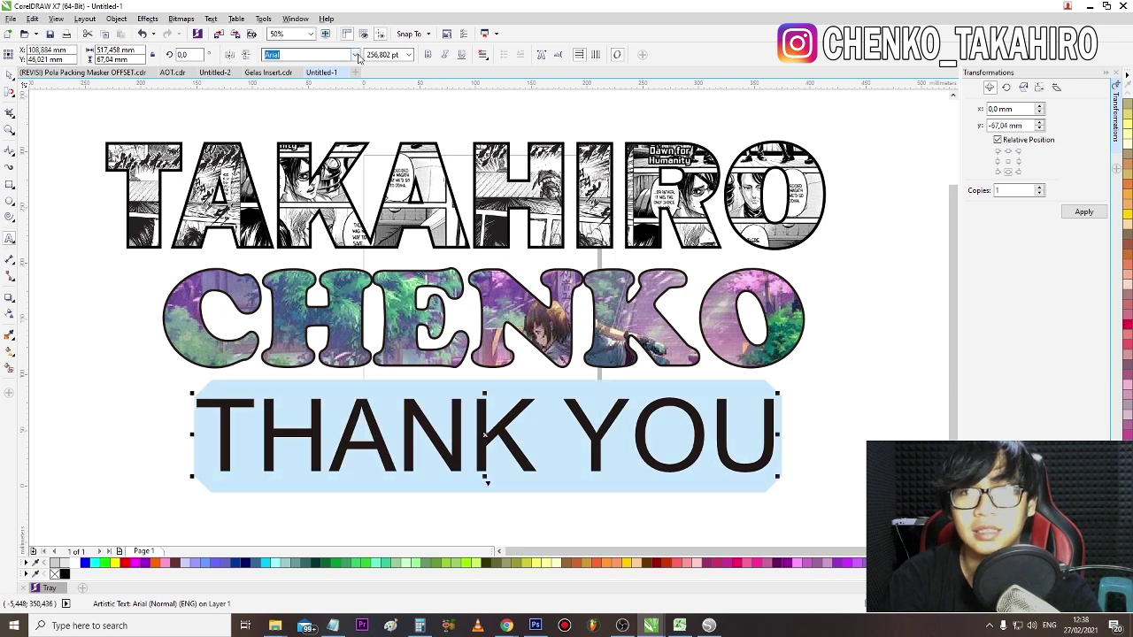
click(357, 55)
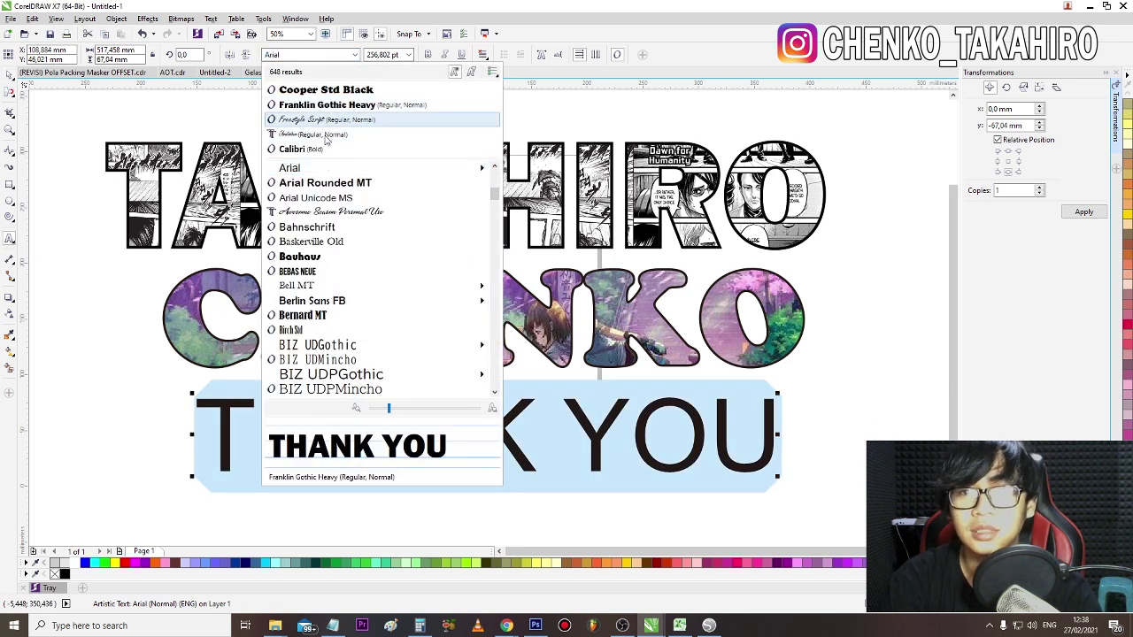
scroll(341, 306, down, 3)
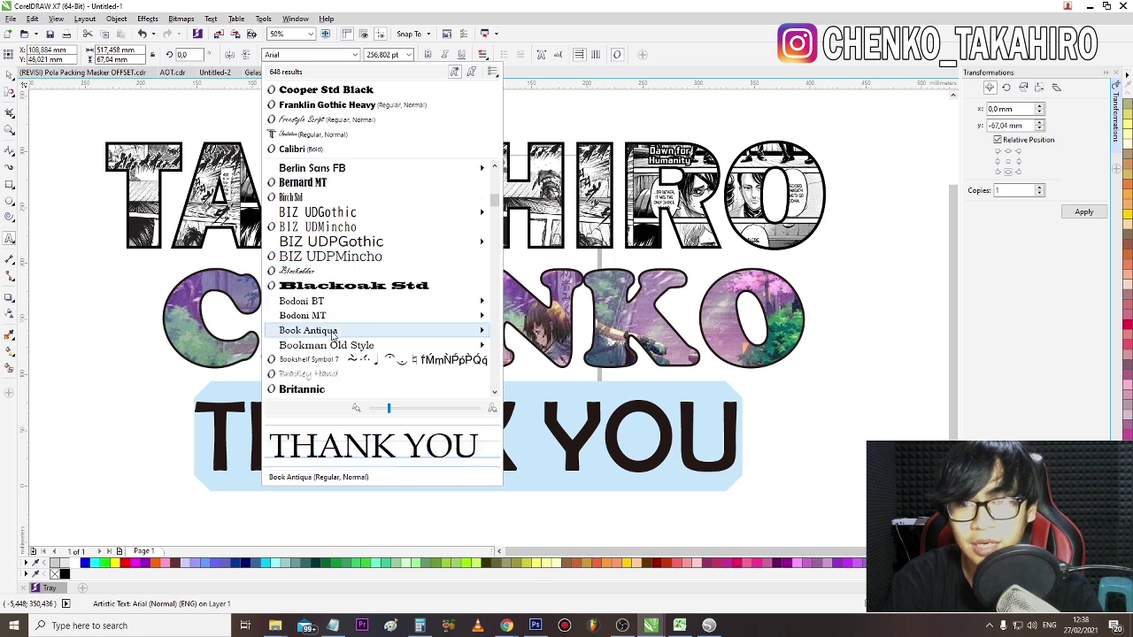
scroll(307, 300, down, 6)
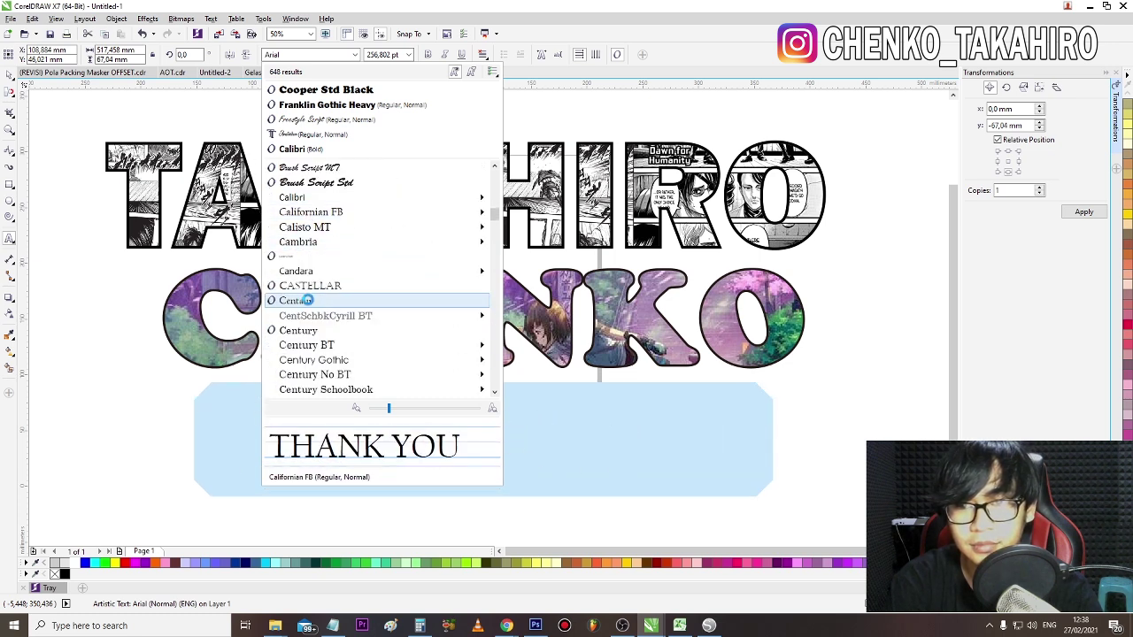
scroll(307, 300, down, 9)
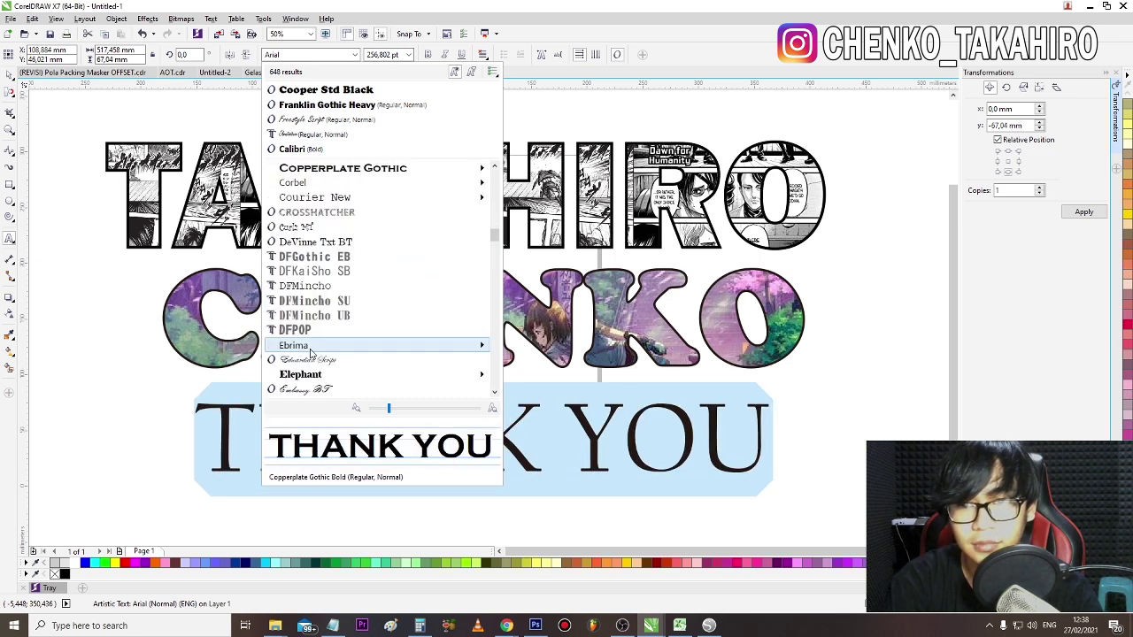
scroll(310, 354, down, 3)
click(310, 361)
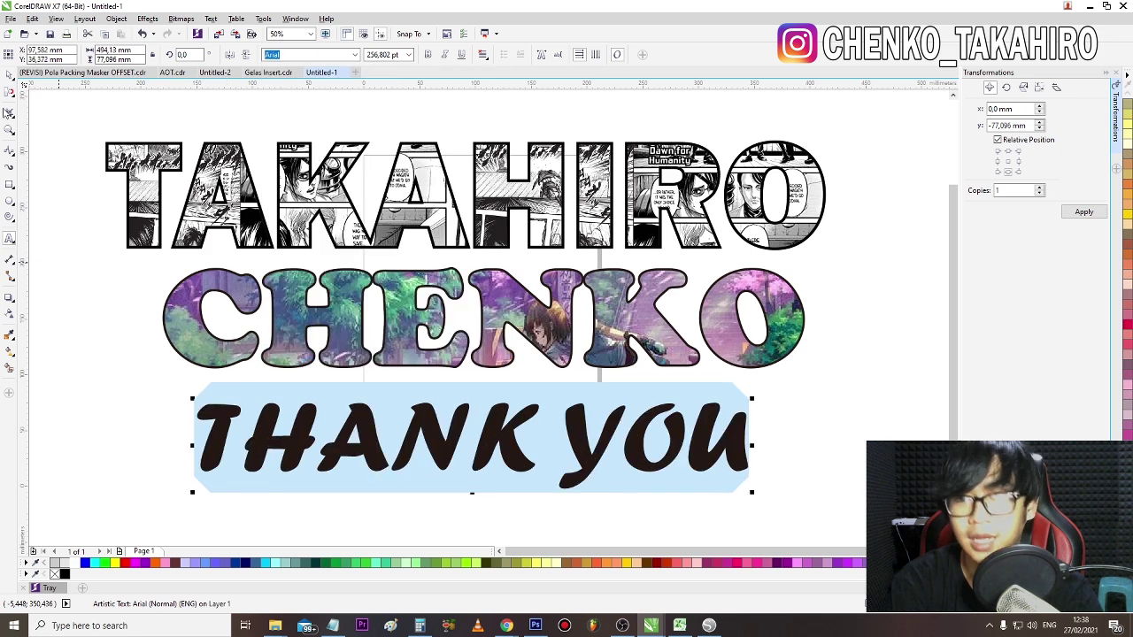
drag(495, 440, 489, 431)
- Switch back to the Google Images page in Chrome and search for "GOLD COLOUR"
click(512, 626)
click(568, 576)
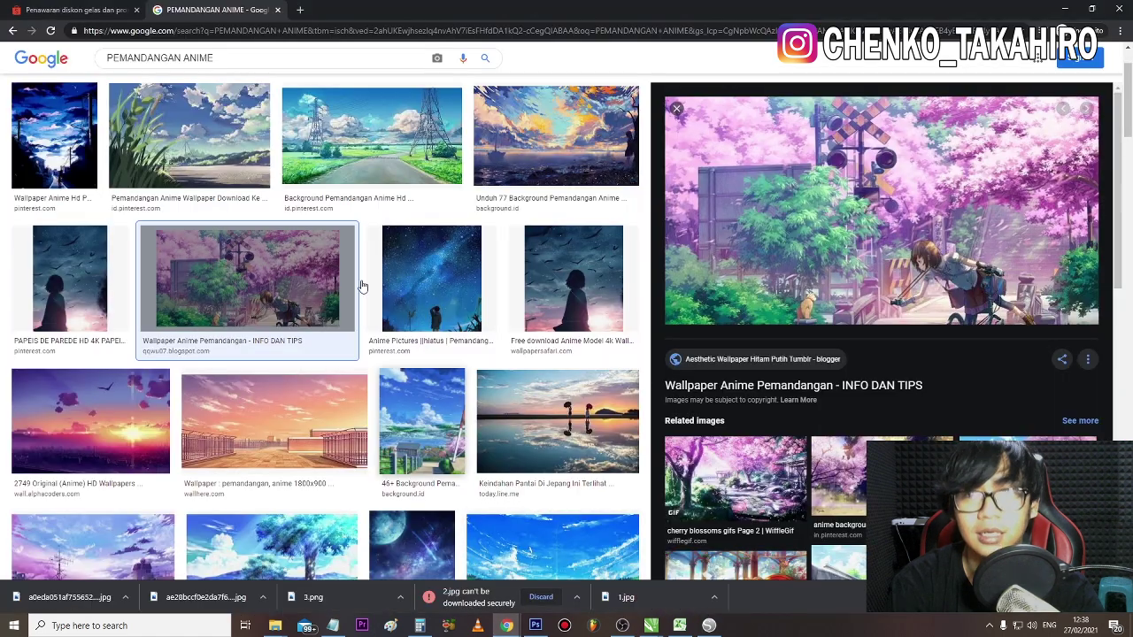
drag(221, 66, 75, 69)
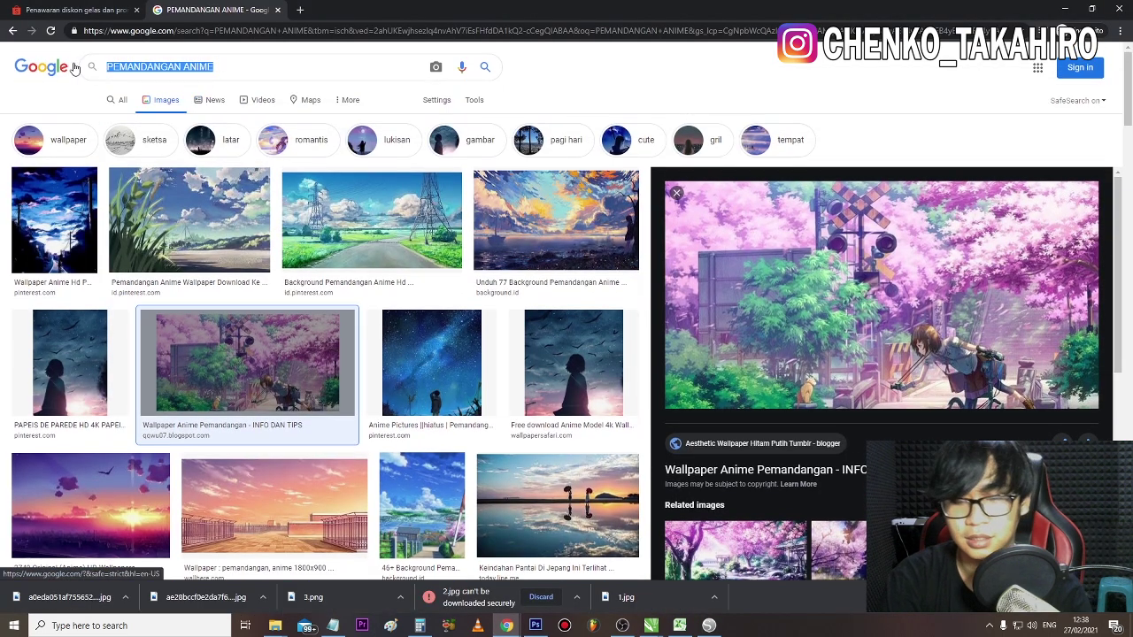
text(GOLD COR)
key(BackSpace)
text(LOUR)
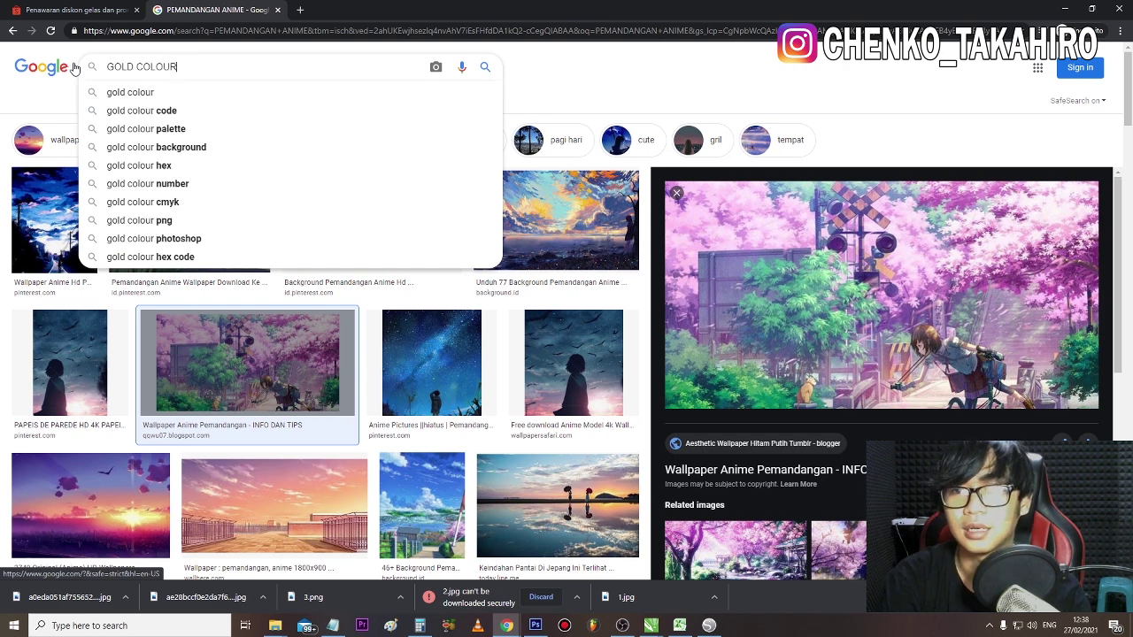
key(Return)
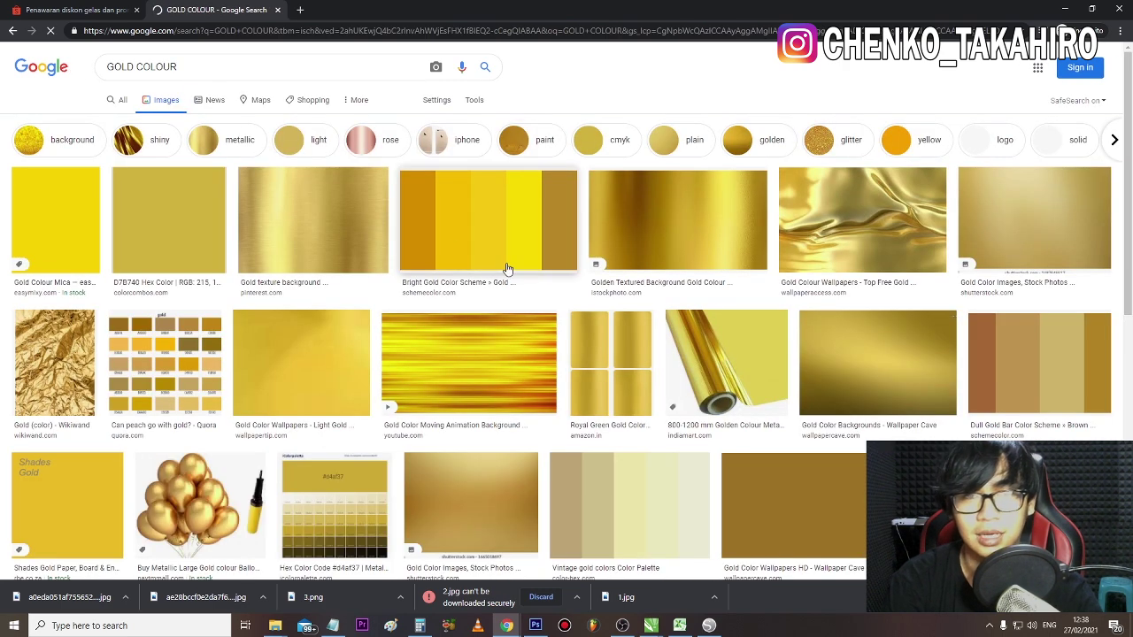
click(485, 368)
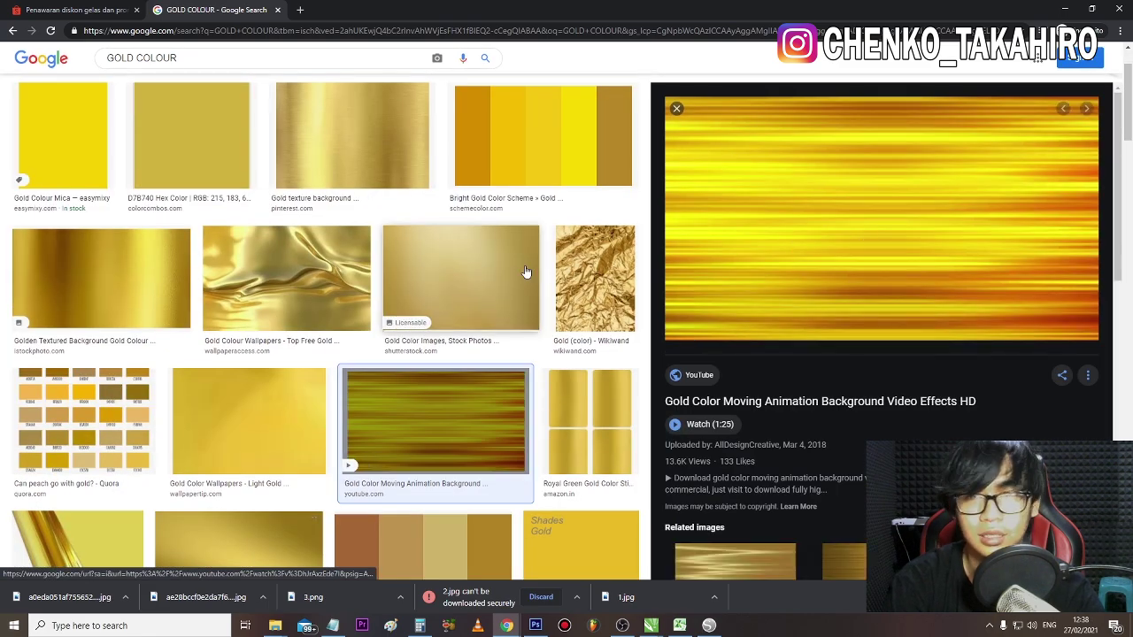
click(676, 108)
scroll(573, 349, down, 5)
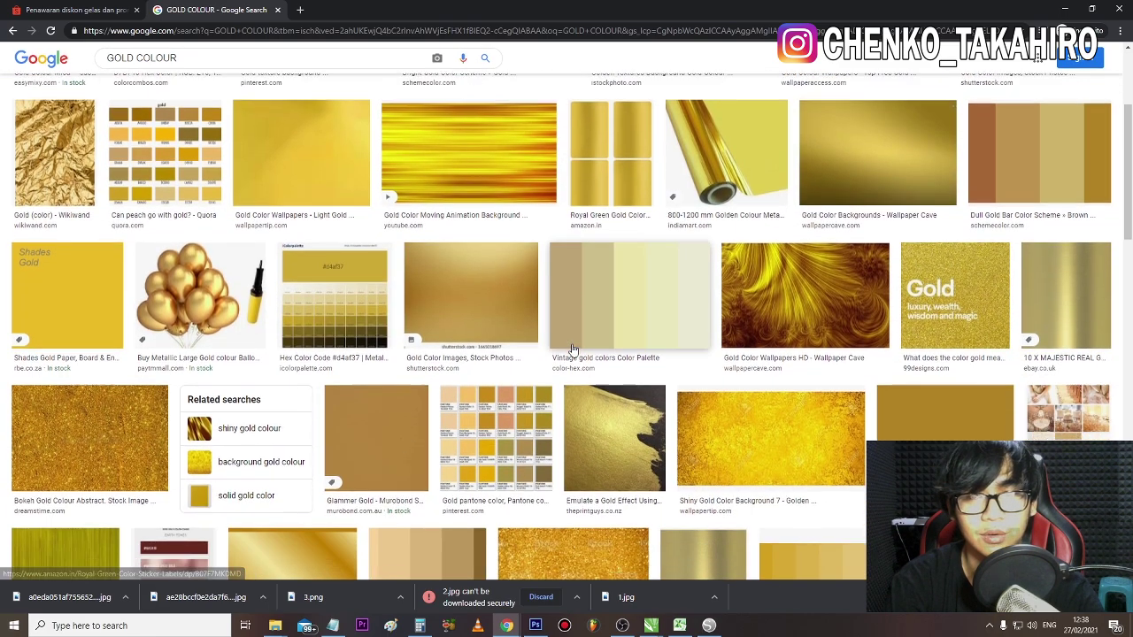
scroll(572, 351, up, 4)
scroll(573, 349, up, 3)
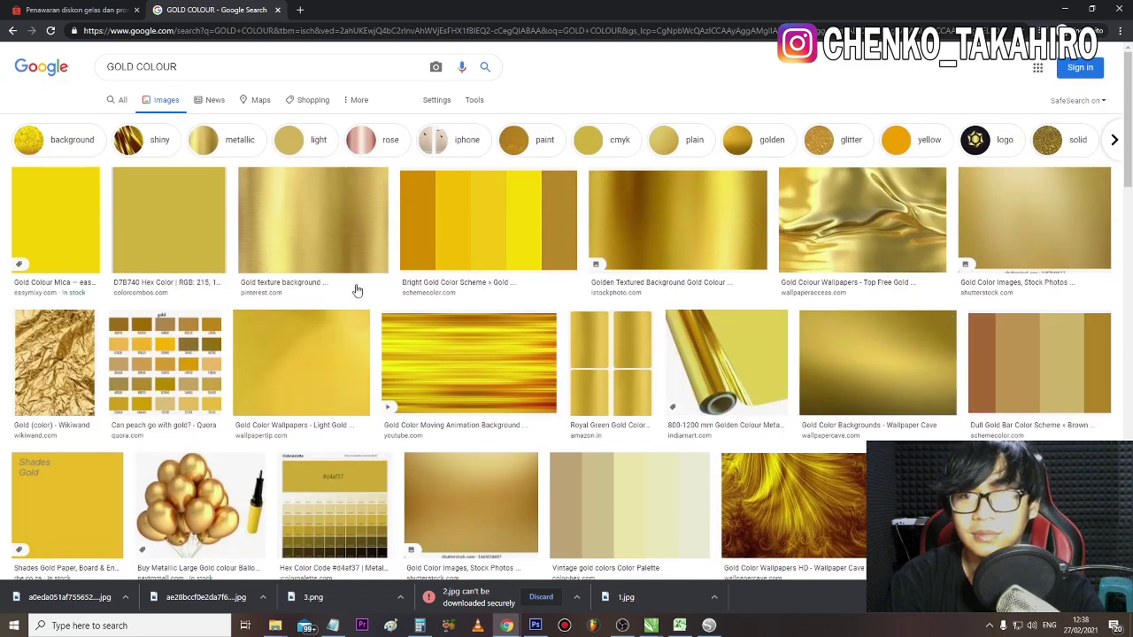
- Open the brushed gold texture from Pinterest in the image results and save it to the computer
click(337, 236)
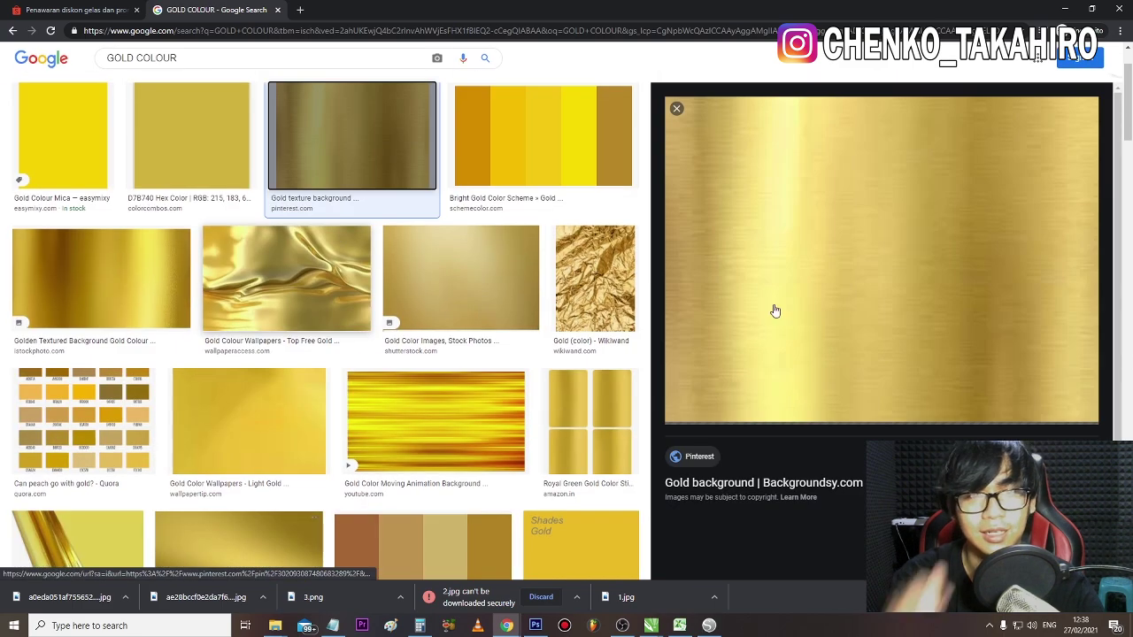
right_click(890, 322)
click(951, 376)
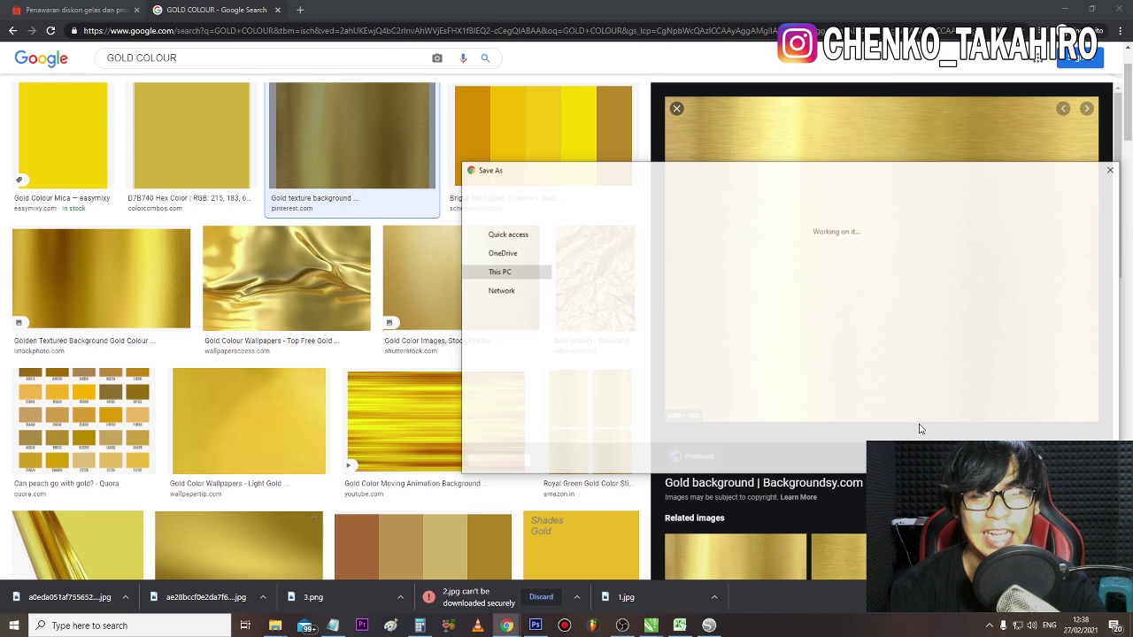
- Bring the downloaded gold image from its folder into the CorelDRAW document and move it to the left of the three texts
click(124, 596)
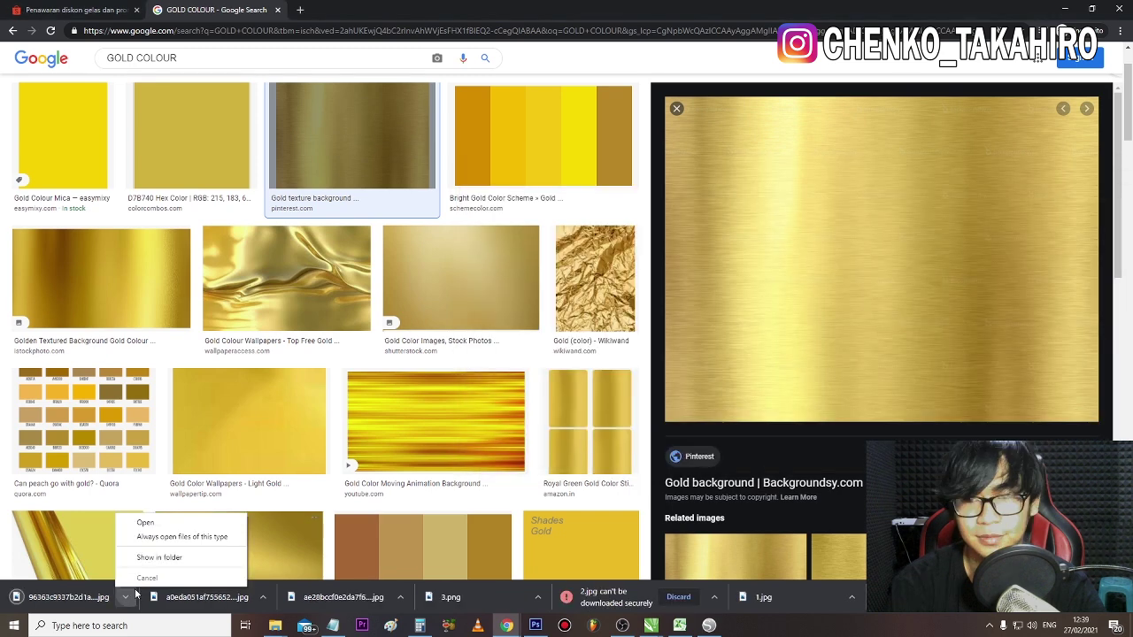
click(158, 558)
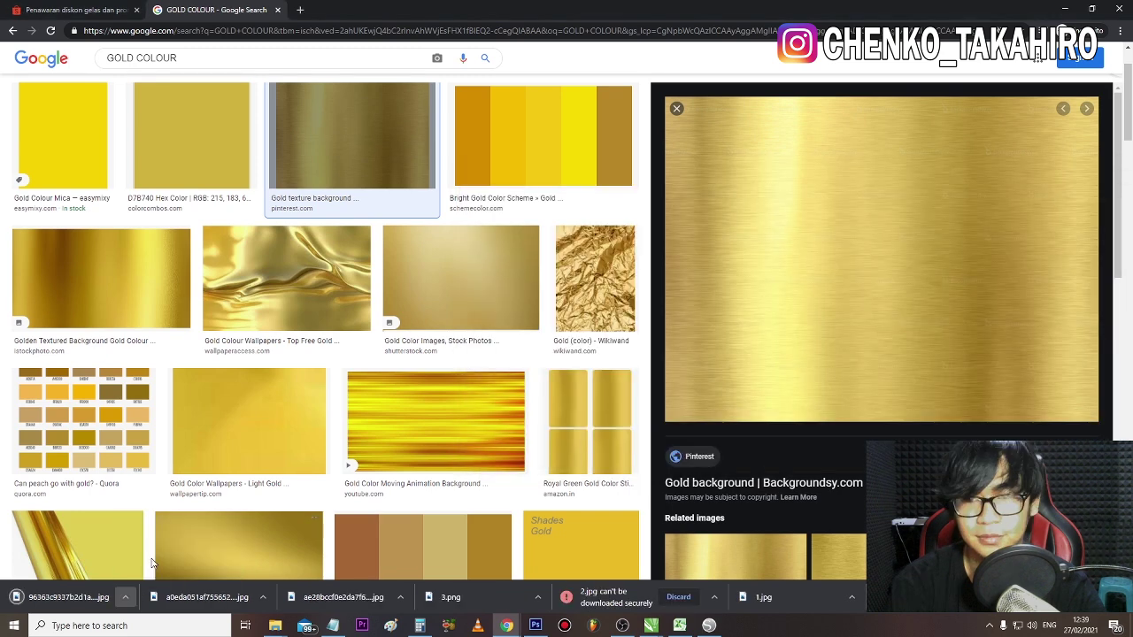
drag(333, 142, 486, 491)
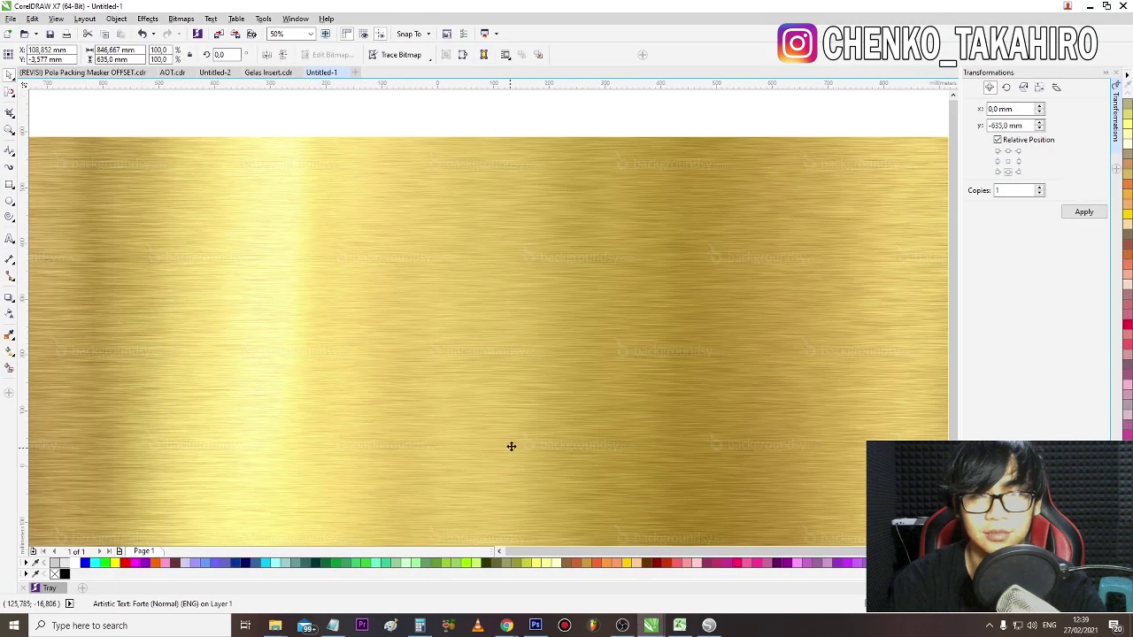
scroll(510, 446, down, 1)
drag(528, 367, 157, 157)
drag(196, 273, 128, 268)
drag(244, 344, 230, 410)
click(310, 442)
- PowerClip the gold bitmap inside the THANK YOU text and shift the filled text about 6 mm to the right
click(247, 413)
right_click(248, 413)
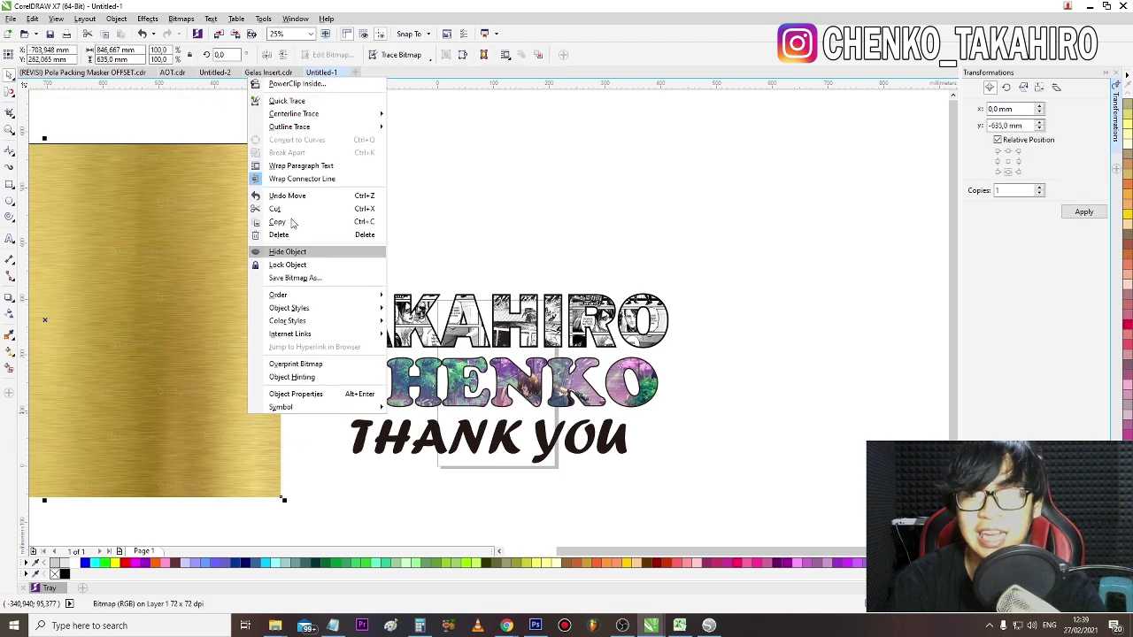
click(296, 84)
click(452, 454)
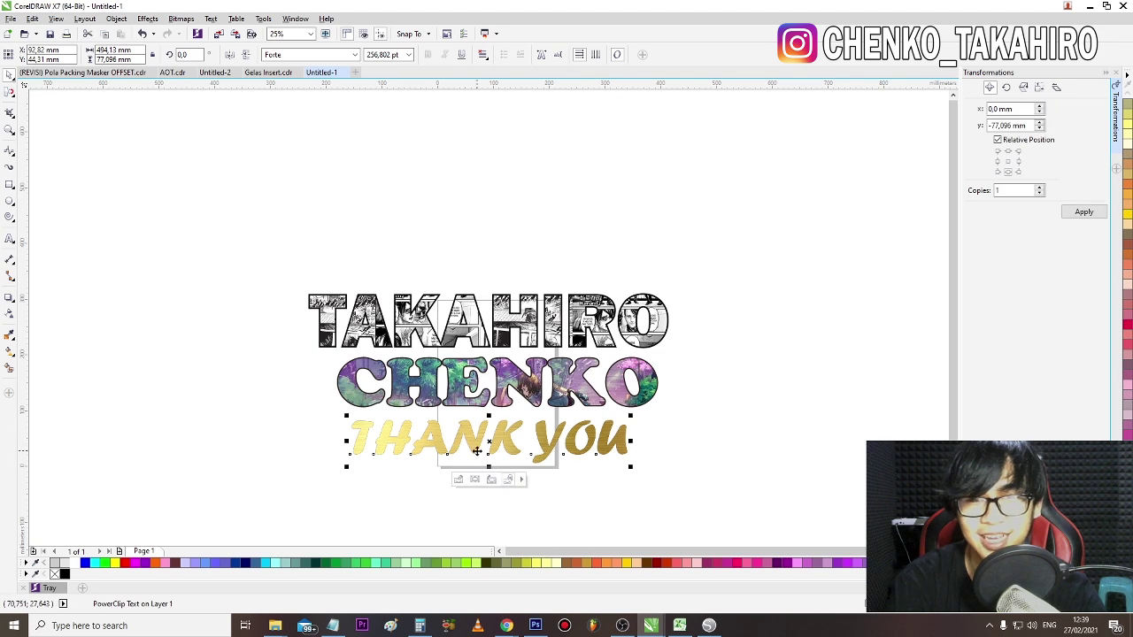
scroll(478, 449, up, 1)
drag(549, 437, 555, 436)
click(781, 512)
- Give the gold-filled THANK YOU text a 1.5 mm black outline with the Outline Pen and deselect it
click(763, 447)
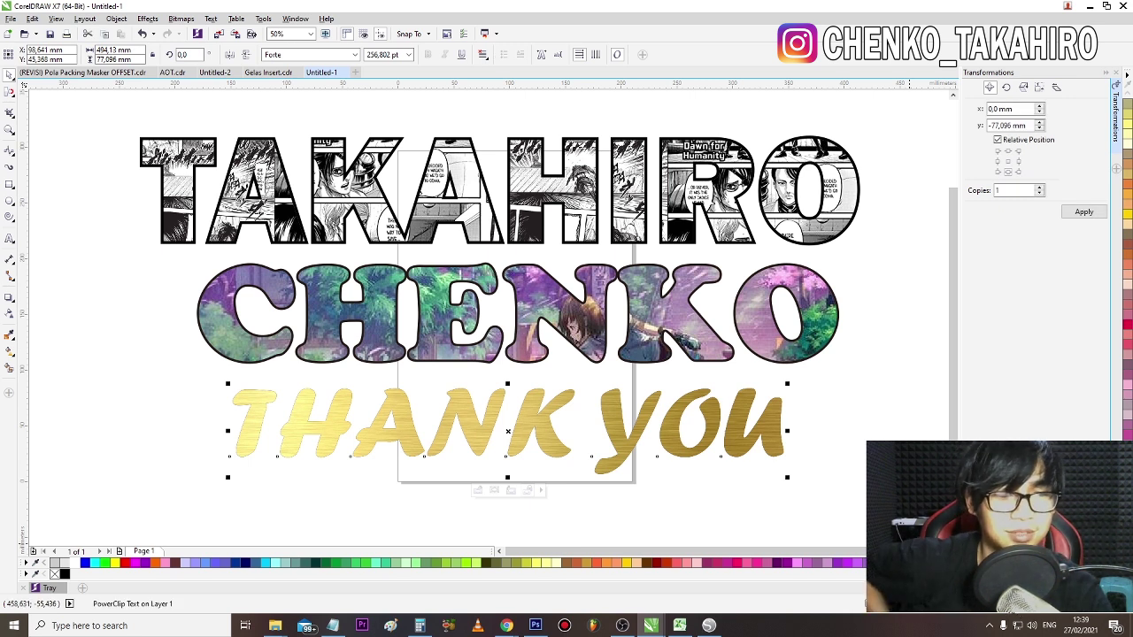
double_click(1023, 612)
click(490, 235)
click(468, 322)
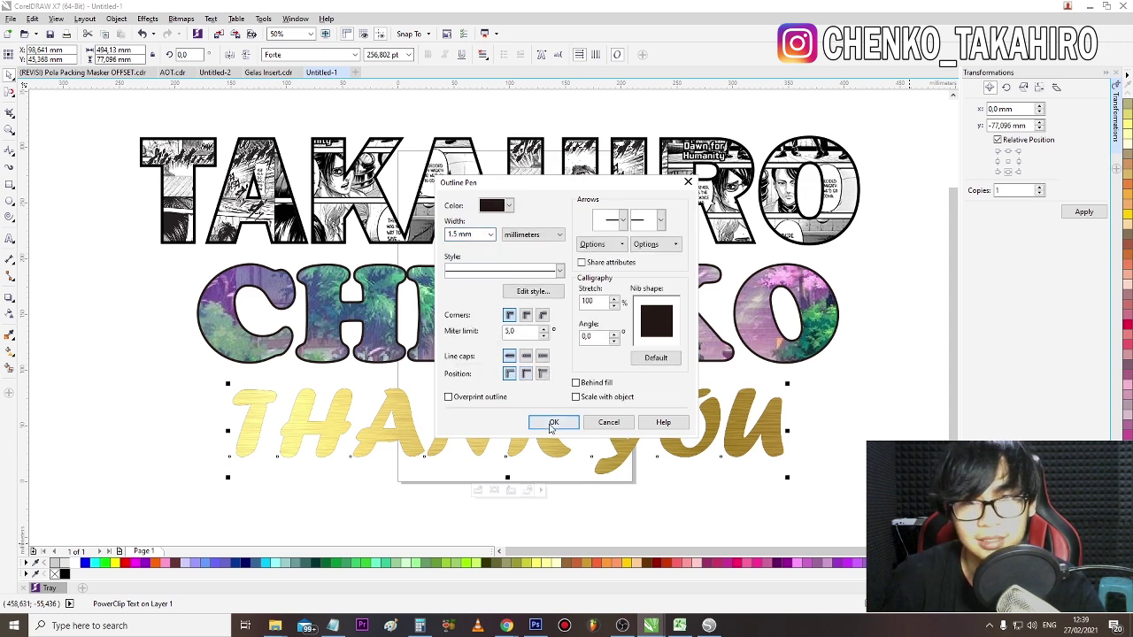
click(552, 423)
click(840, 420)
scroll(767, 455, down, 1)
scroll(766, 455, up, 1)
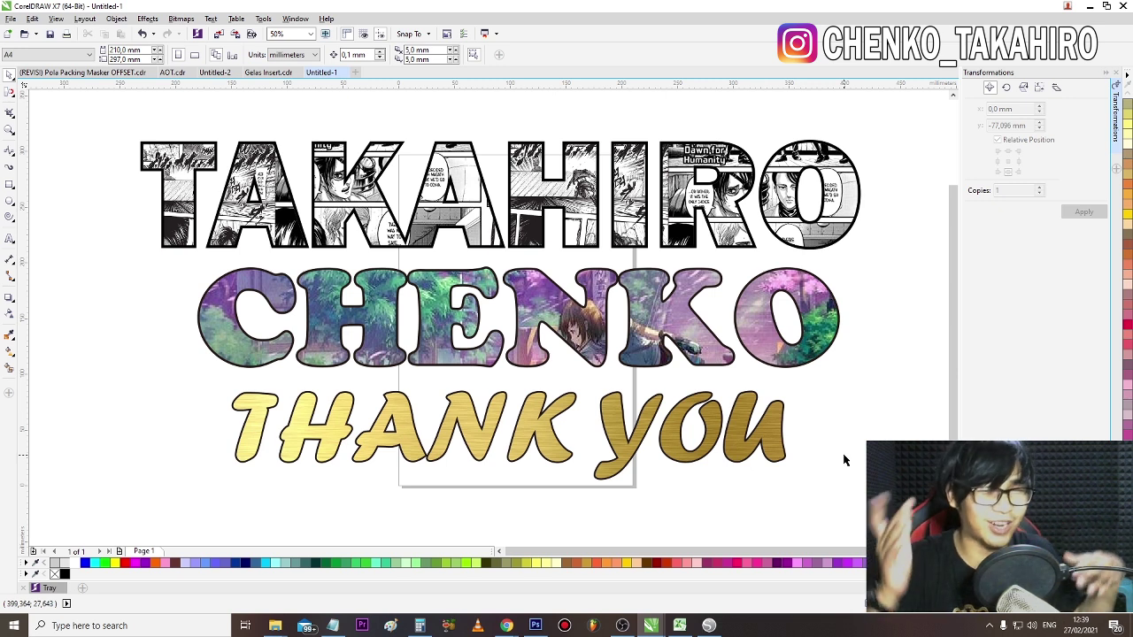